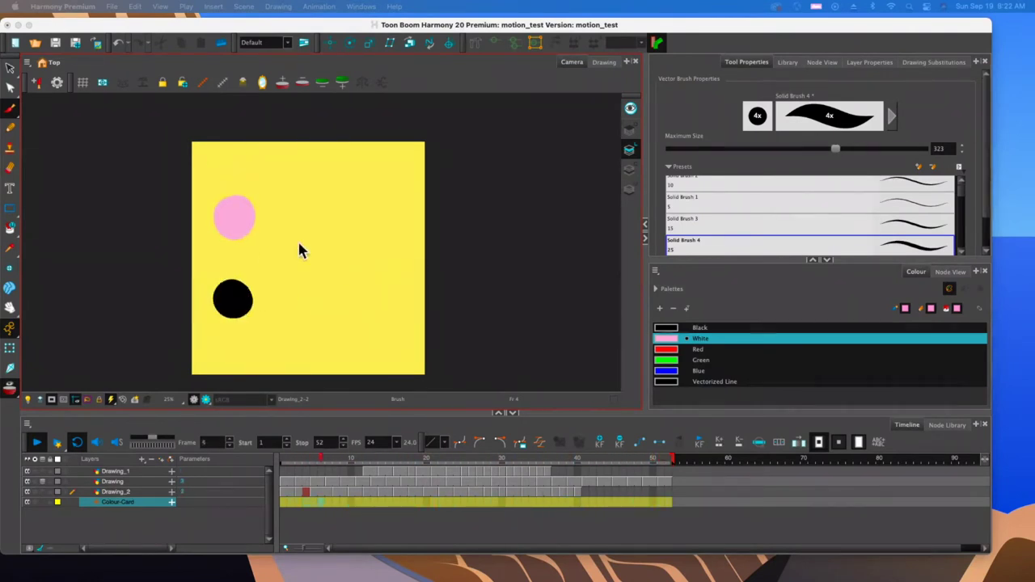
Scrub the Drawing_1 timeline to frame 12 and turn off onion skin to see single frames
click(284, 470)
drag(283, 464, 365, 462)
click(24, 398)
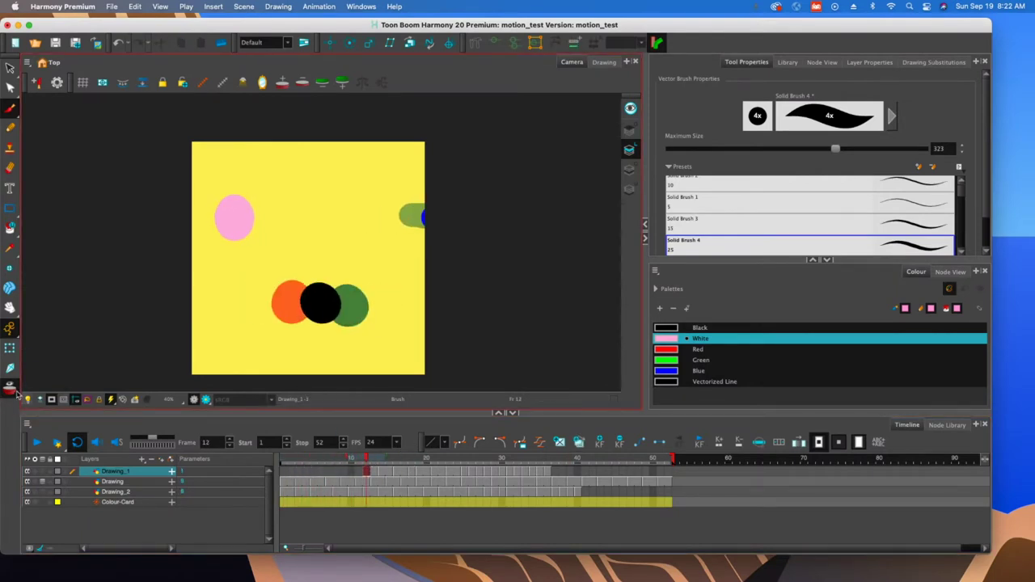
click(15, 392)
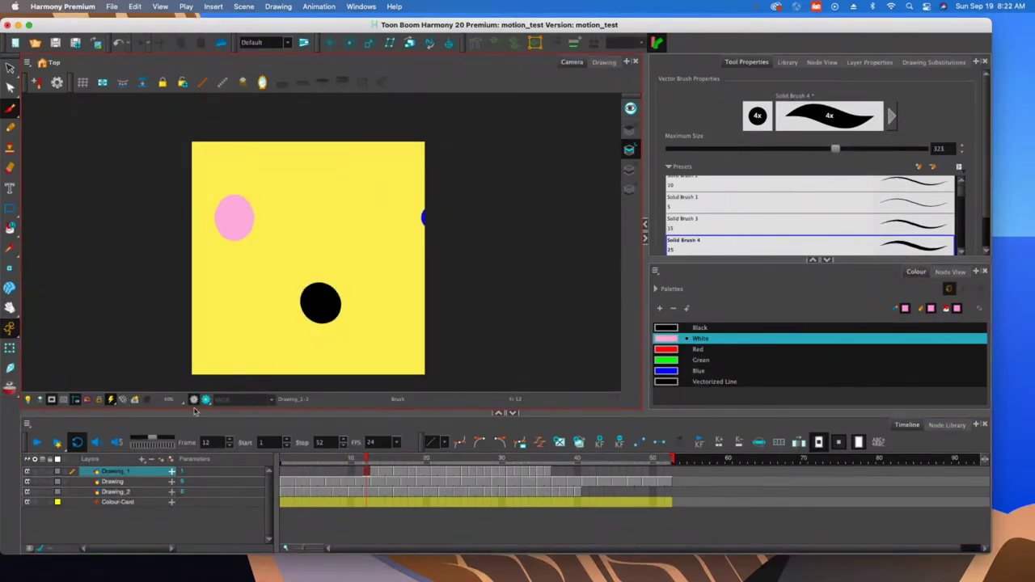
Scrub to frame 41 with onion skin back on, then play the animation in a loop
click(321, 454)
drag(368, 460, 443, 458)
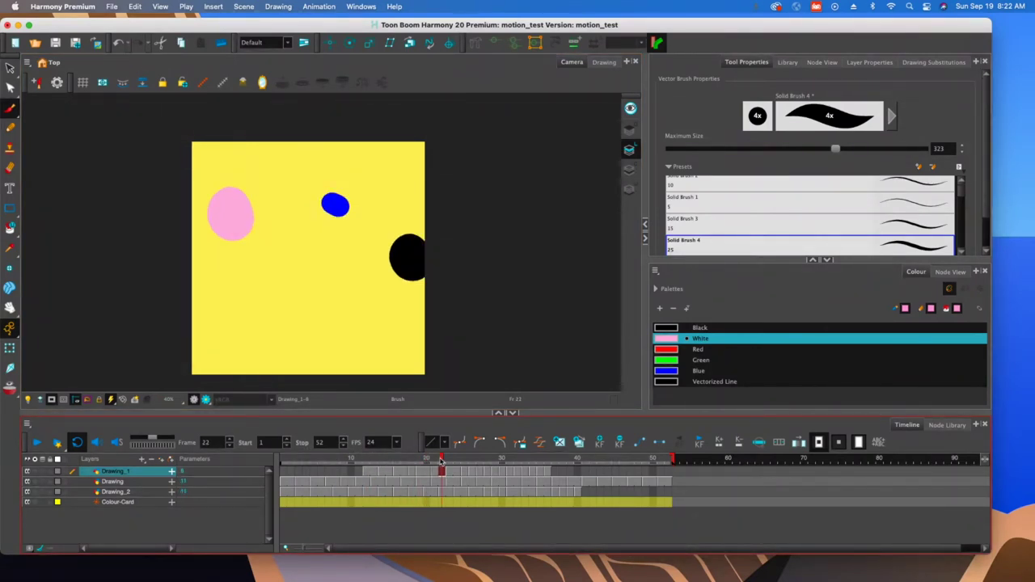
click(12, 392)
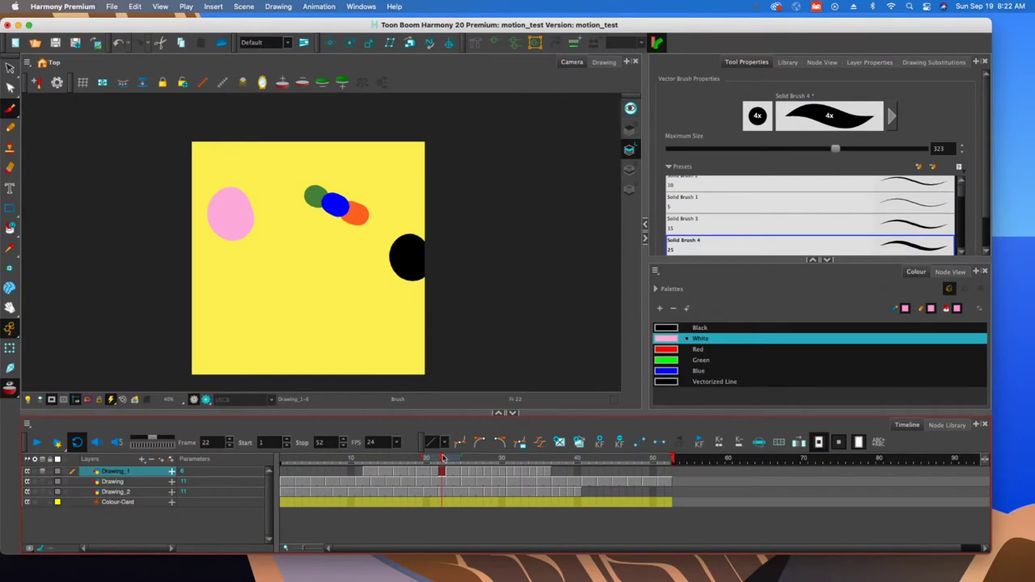
drag(443, 458, 584, 458)
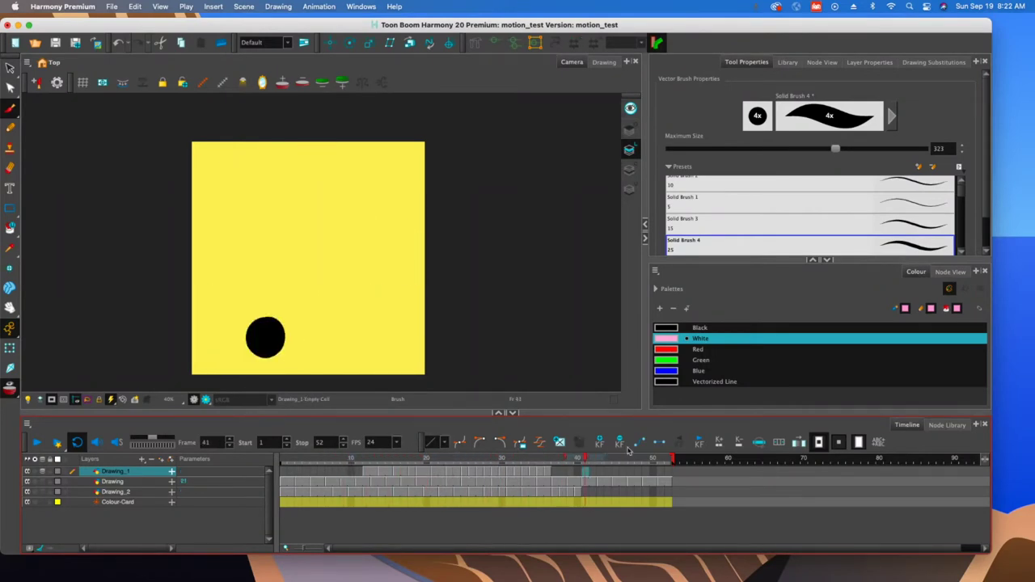
key(Return)
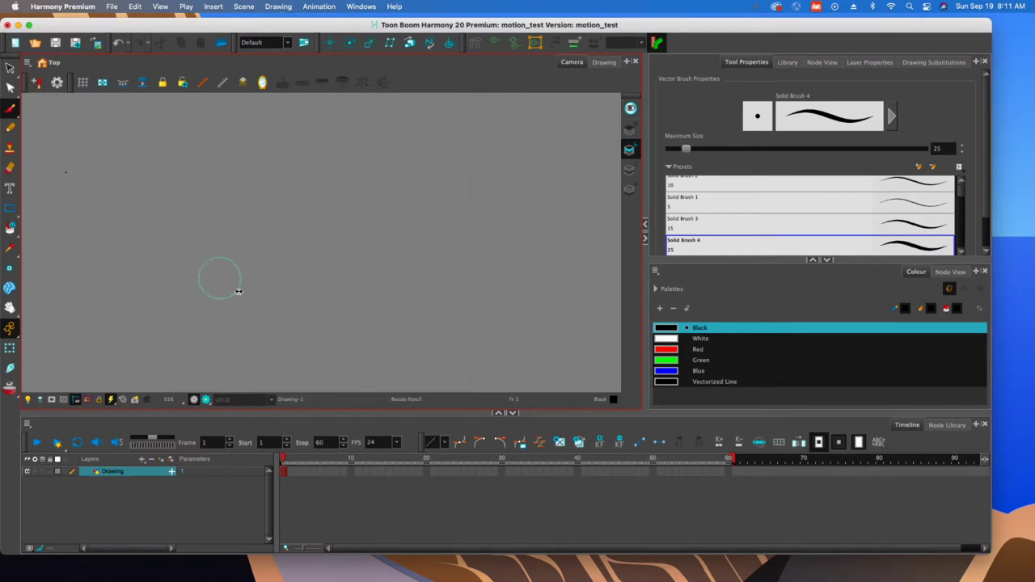
Enlarge the brush to size 323, paint a black test blob, then remove it
drag(241, 293, 243, 296)
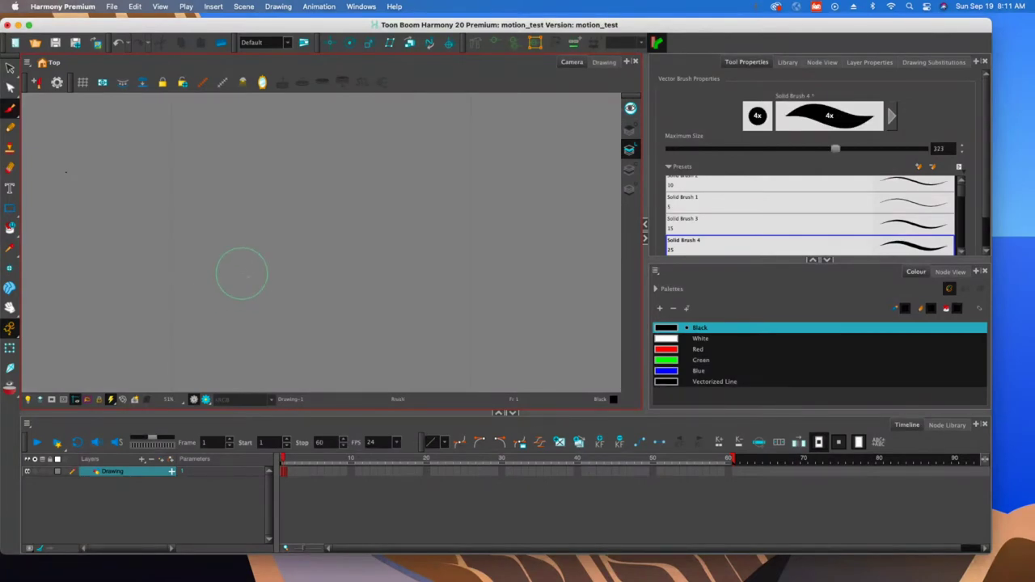
mouse_move(245, 257)
mouse_down()
mouse_move(232, 287)
mouse_move(237, 251)
mouse_move(248, 291)
mouse_move(224, 260)
mouse_move(240, 267)
mouse_move(235, 292)
mouse_move(192, 279)
mouse_move(254, 236)
mouse_move(158, 277)
mouse_up()
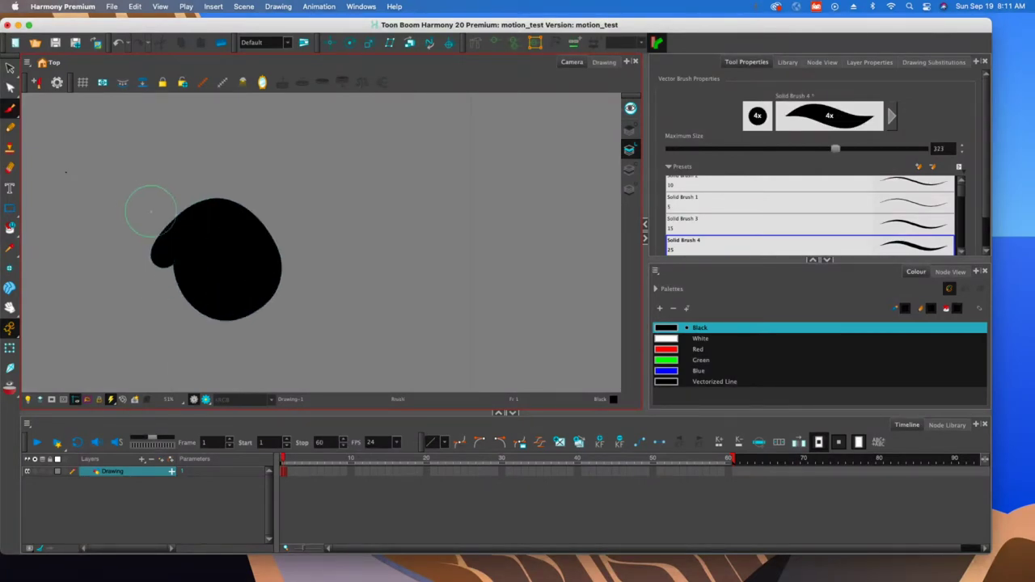
key(super+a)
key(Delete)
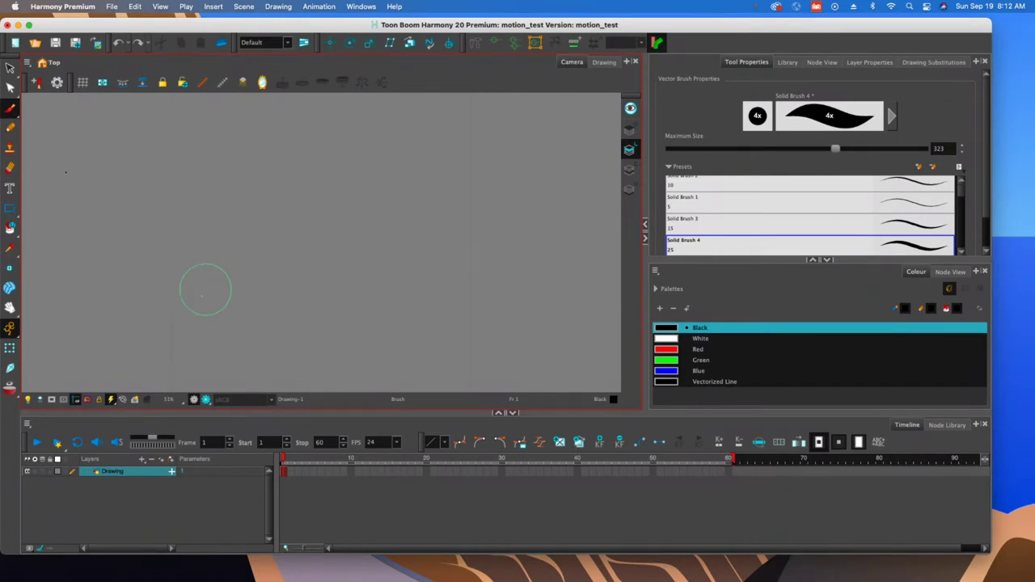
Paint the first black dot on frame 1 and enable onion skin
drag(146, 294, 139, 296)
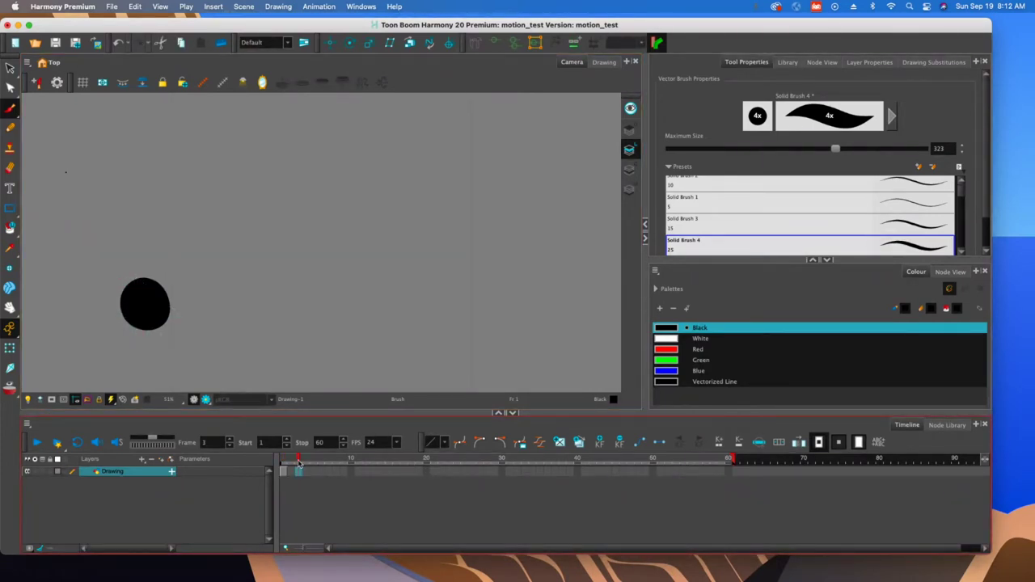
key(super+z)
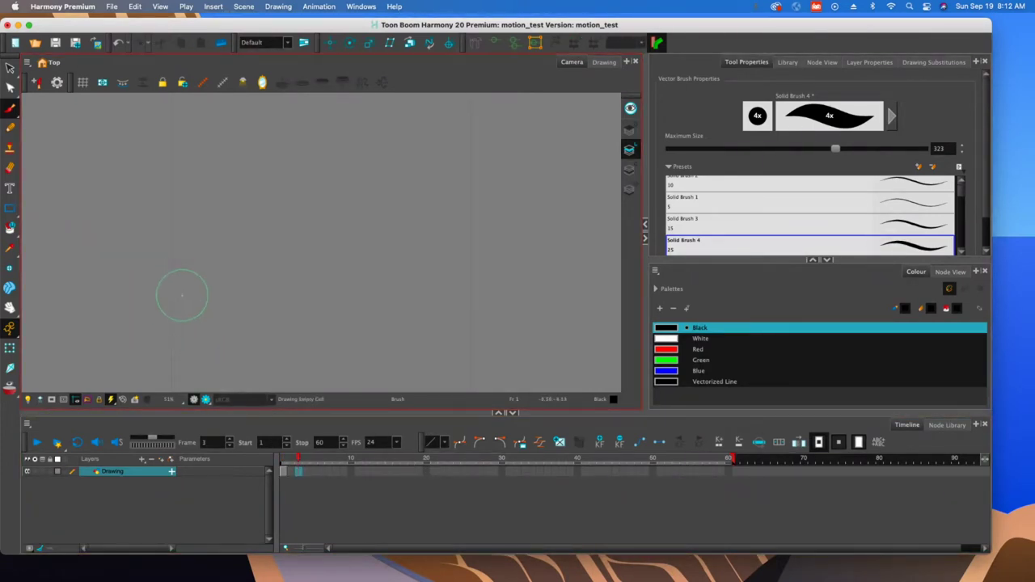
drag(185, 283, 190, 296)
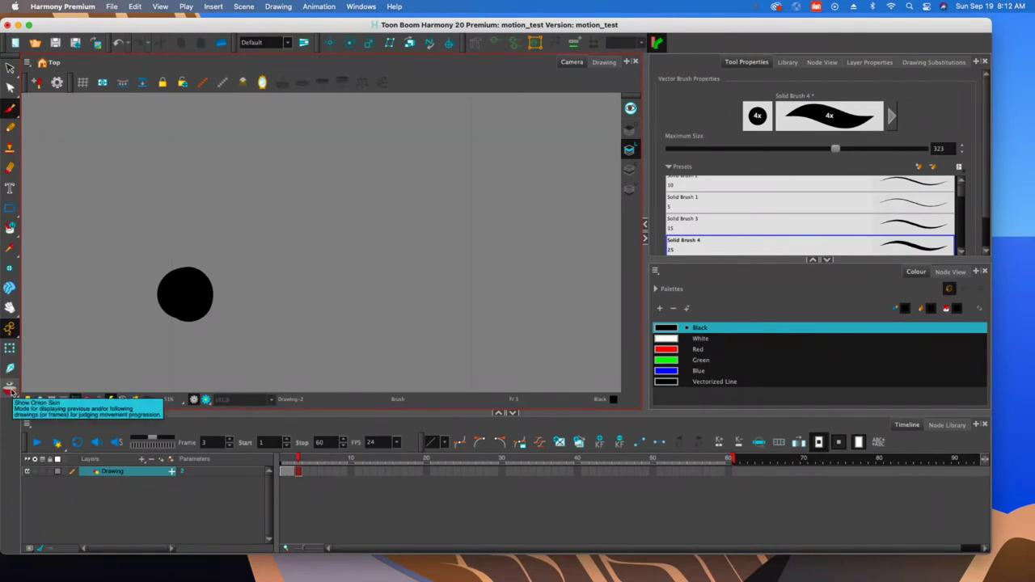
click(10, 391)
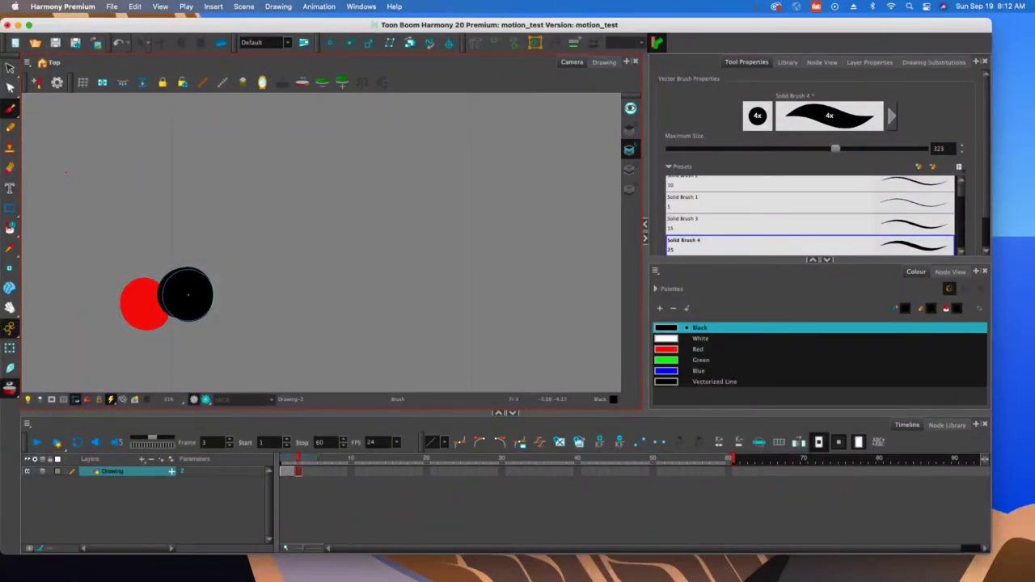
Paint progressively further-right dots on frames 5 and 11, advancing to frame 15
click(307, 472)
click(315, 471)
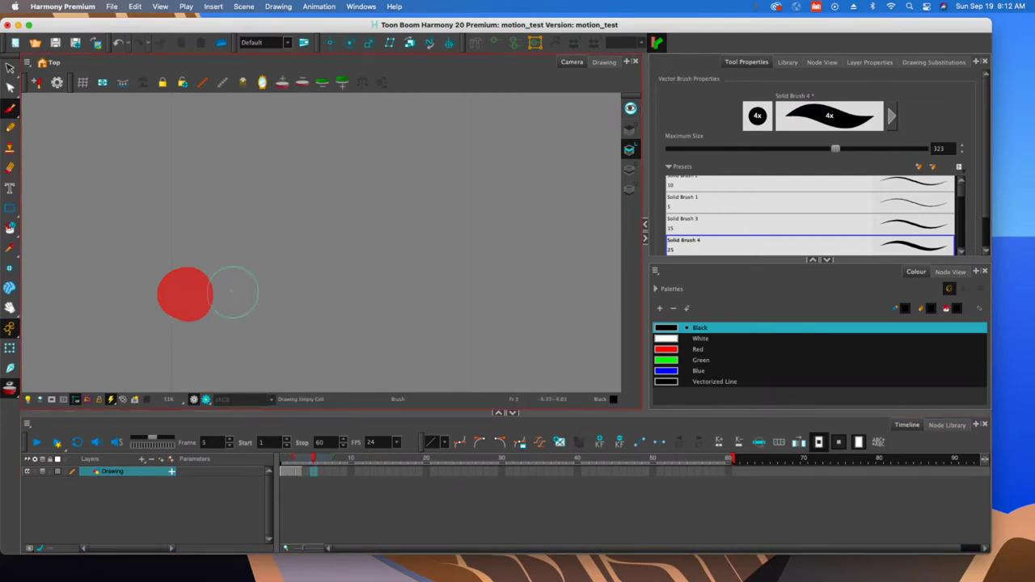
mouse_move(231, 293)
mouse_down()
mouse_move(221, 294)
mouse_move(260, 294)
mouse_move(301, 320)
mouse_move(296, 300)
mouse_up()
click(328, 469)
click(344, 471)
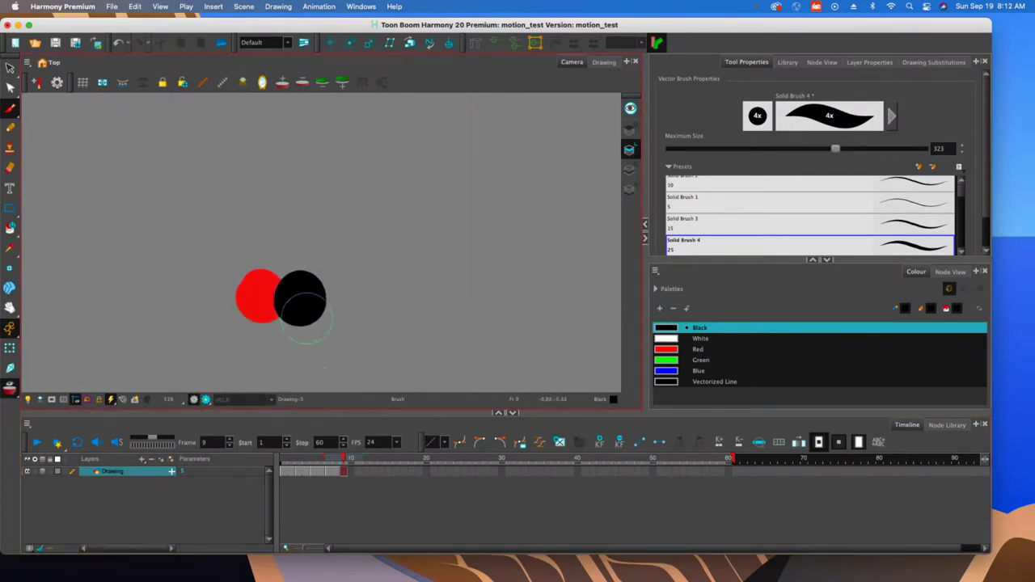
click(358, 471)
mouse_move(338, 274)
mouse_down()
mouse_move(320, 301)
mouse_move(339, 311)
mouse_move(328, 291)
mouse_move(336, 315)
mouse_move(370, 304)
mouse_move(416, 317)
mouse_move(395, 291)
mouse_move(403, 308)
mouse_up()
click(374, 471)
click(389, 471)
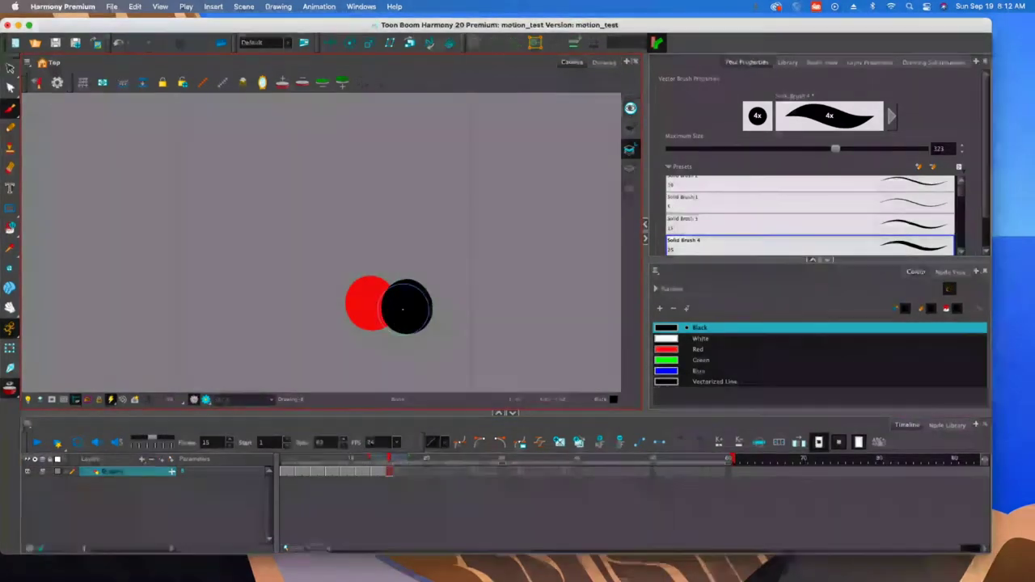
Step back and forth through frames 3 to 15 to review the dot's motion
key(period)
key(period)
key(period)
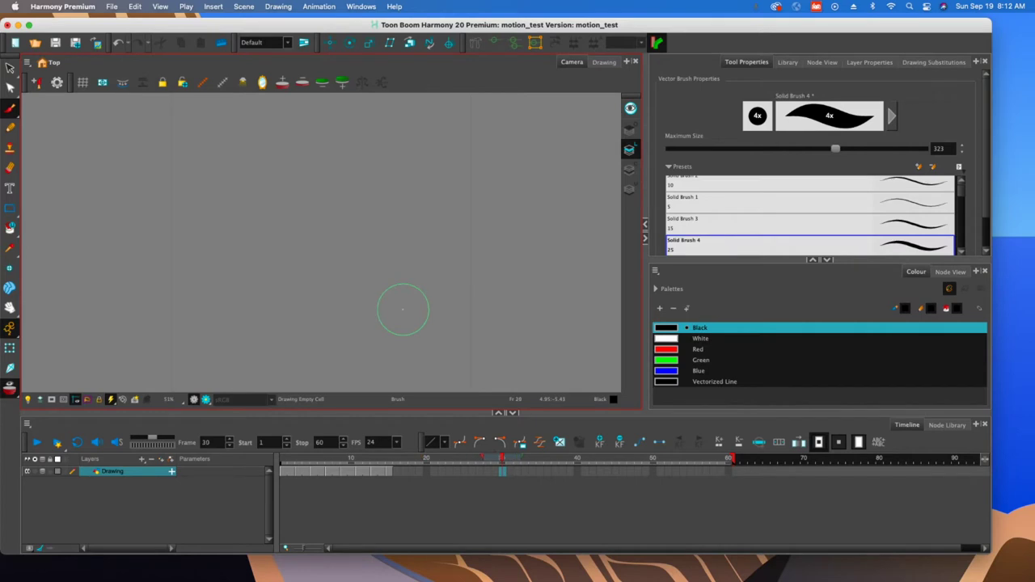
key(comma)
key(comma)
key(comma)
key(comma)
key(comma)
key(comma)
key(comma)
key(comma)
key(comma)
key(comma)
key(comma)
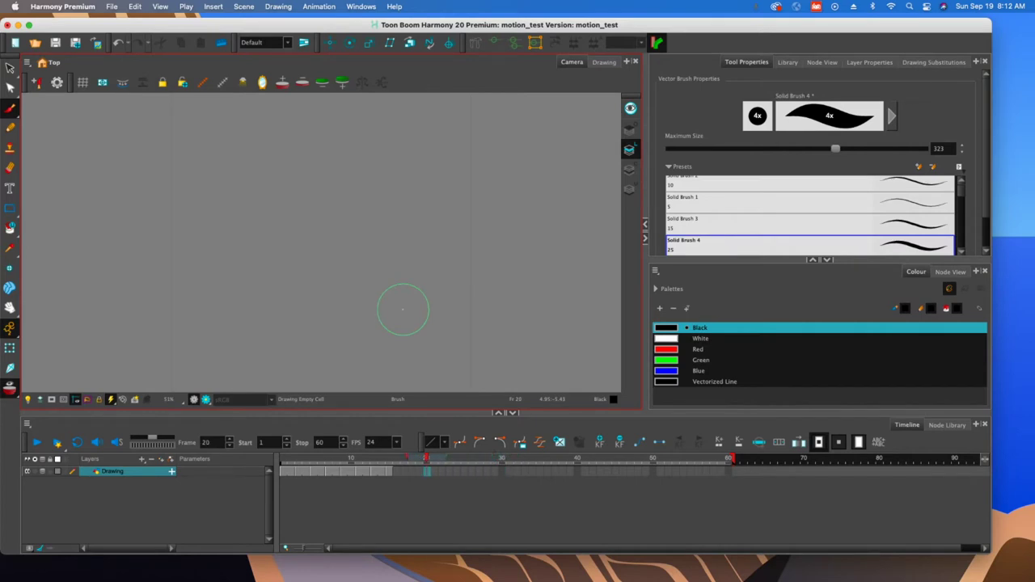
key(comma)
key(comma)
key(comma)
key(comma)
key(comma)
key(comma)
key(comma)
key(comma)
key(comma)
key(comma)
key(comma)
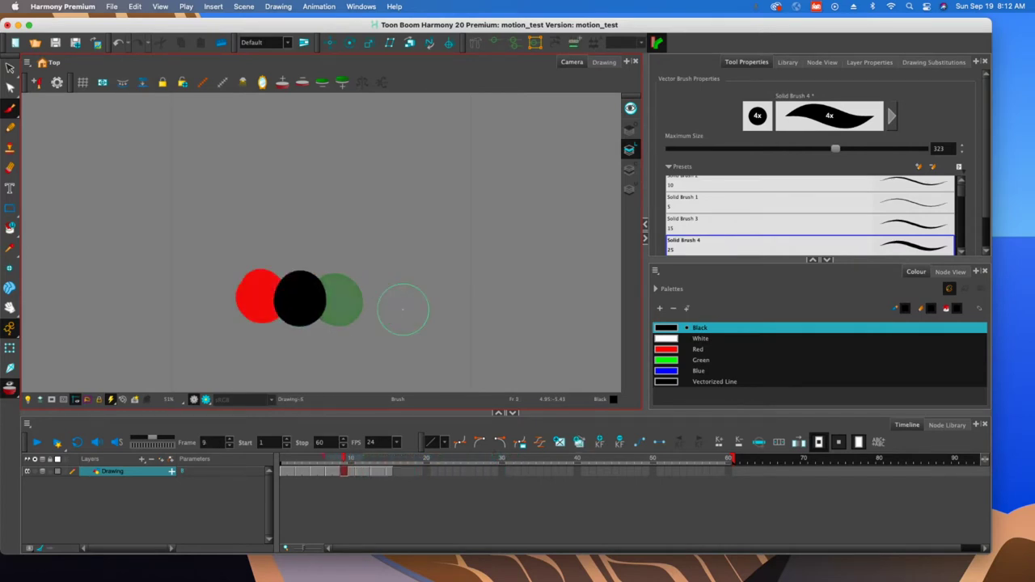
key(comma)
key(comma)
key(period)
key(period)
key(period)
key(period)
key(period)
key(period)
key(period)
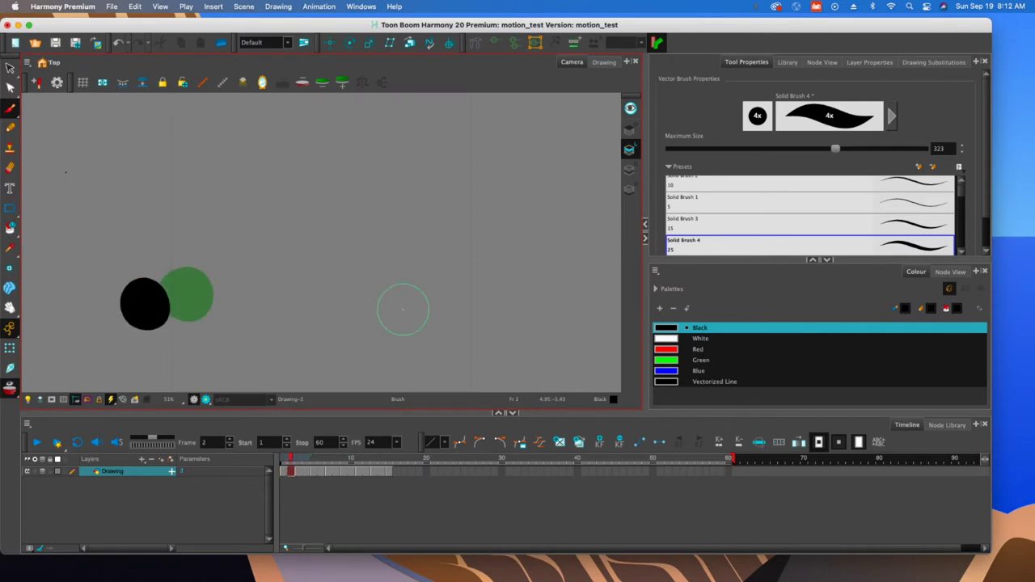
key(period)
key(period)
key(period)
key(period)
key(period)
key(period)
key(period)
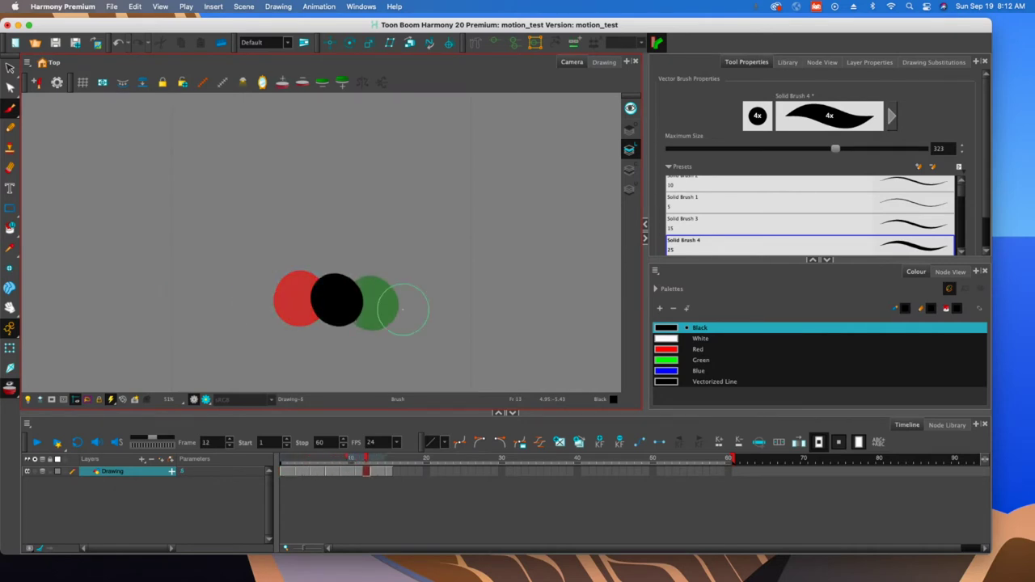
key(period)
key(period)
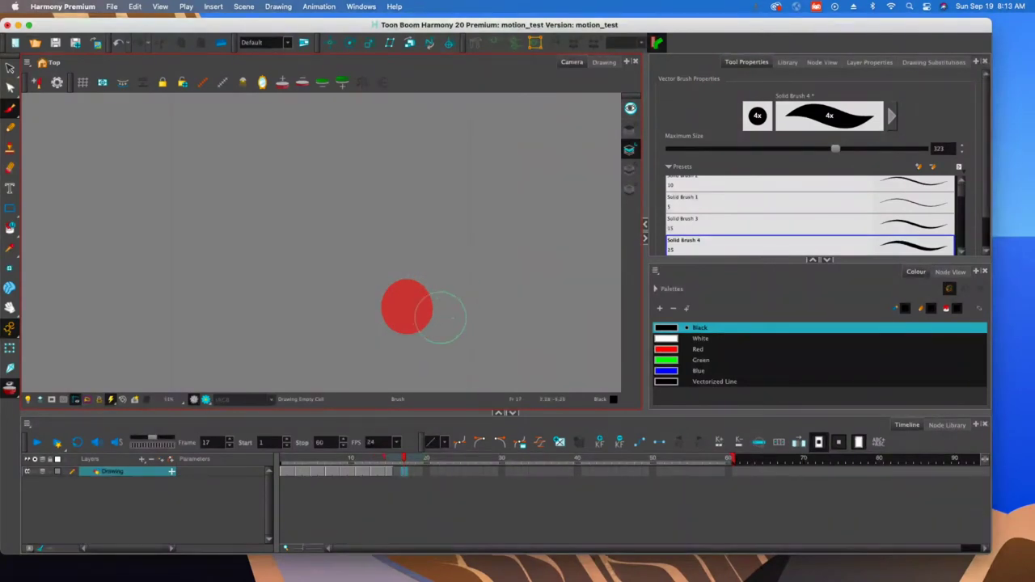
Paint dots on frames 17 and 25, curving up and back to the left
mouse_move(441, 312)
mouse_down()
mouse_move(475, 269)
mouse_move(467, 281)
mouse_move(454, 233)
mouse_move(453, 241)
mouse_move(423, 207)
mouse_up()
key(period)
key(period)
key(period)
key(period)
key(period)
key(period)
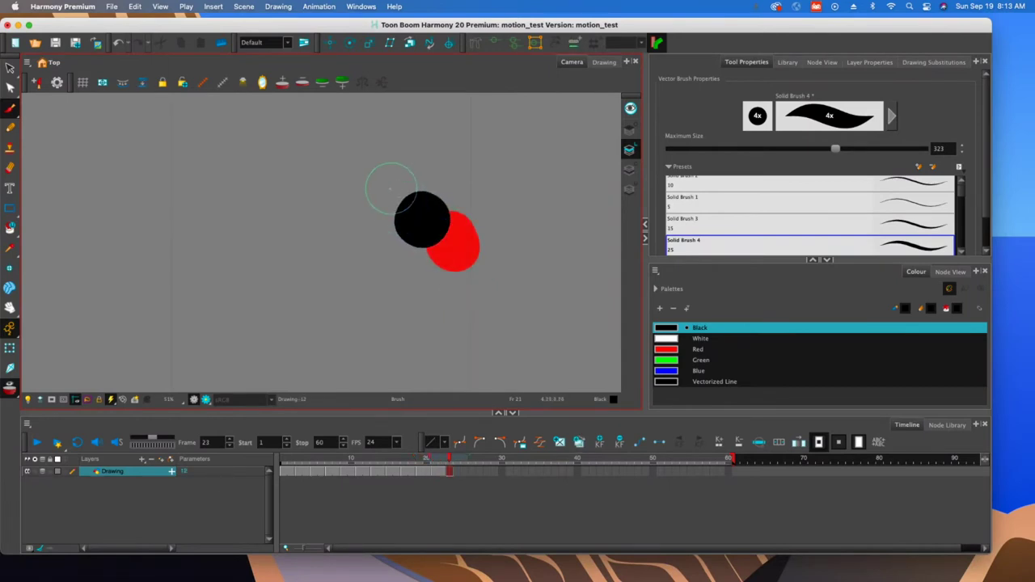
key(period)
key(period)
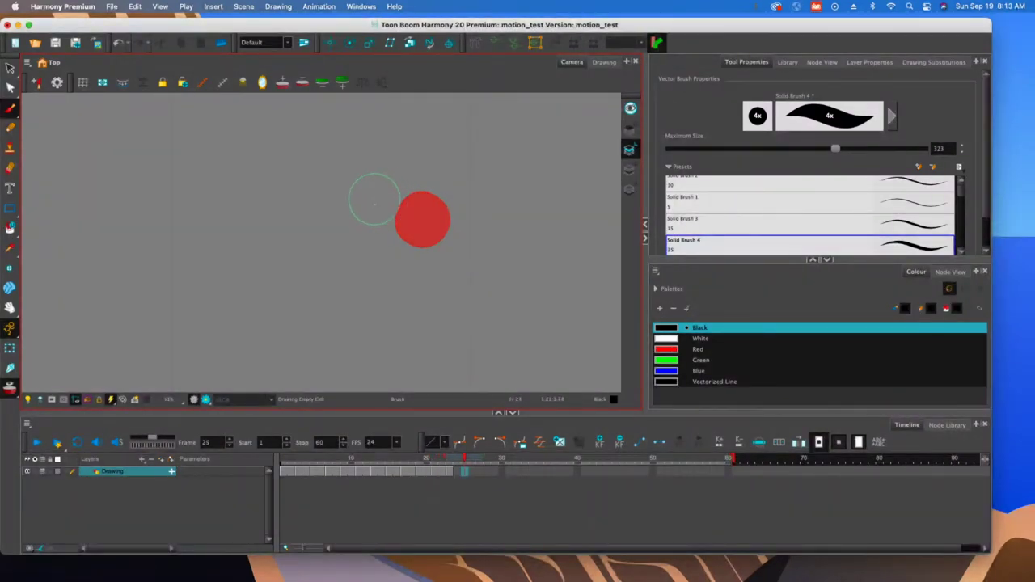
mouse_move(372, 199)
mouse_down()
mouse_move(384, 212)
mouse_move(377, 202)
mouse_move(340, 215)
mouse_move(333, 202)
mouse_move(251, 231)
mouse_move(243, 218)
mouse_move(197, 224)
mouse_move(226, 210)
mouse_move(186, 234)
mouse_move(214, 238)
mouse_move(166, 259)
mouse_move(202, 266)
mouse_move(185, 305)
mouse_move(243, 344)
mouse_move(214, 323)
mouse_up()
key(period)
key(period)
key(period)
key(period)
key(period)
key(period)
key(period)
key(period)
click(556, 472)
Paint the frame 41 dot further right
click(572, 471)
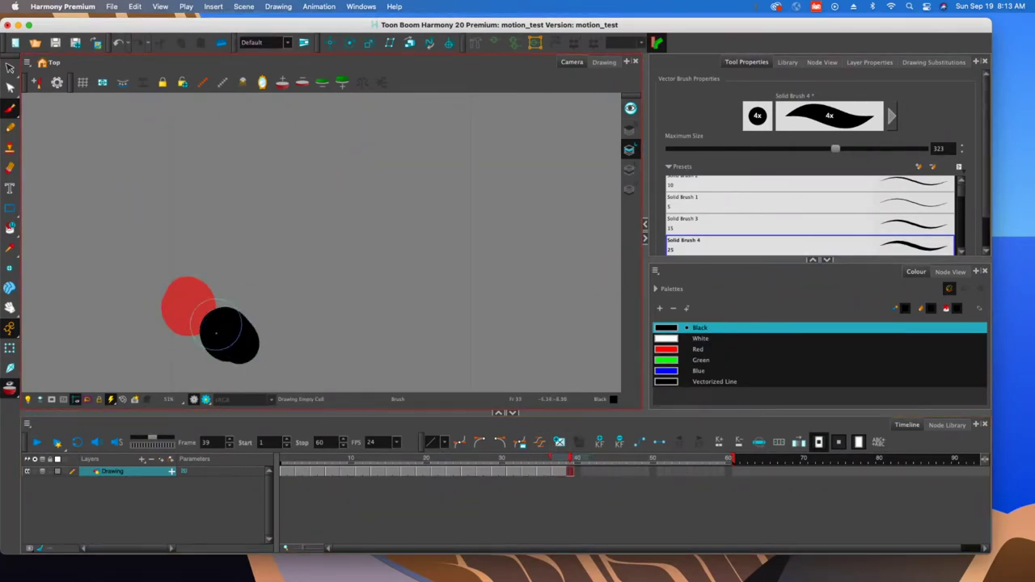
click(577, 472)
click(585, 471)
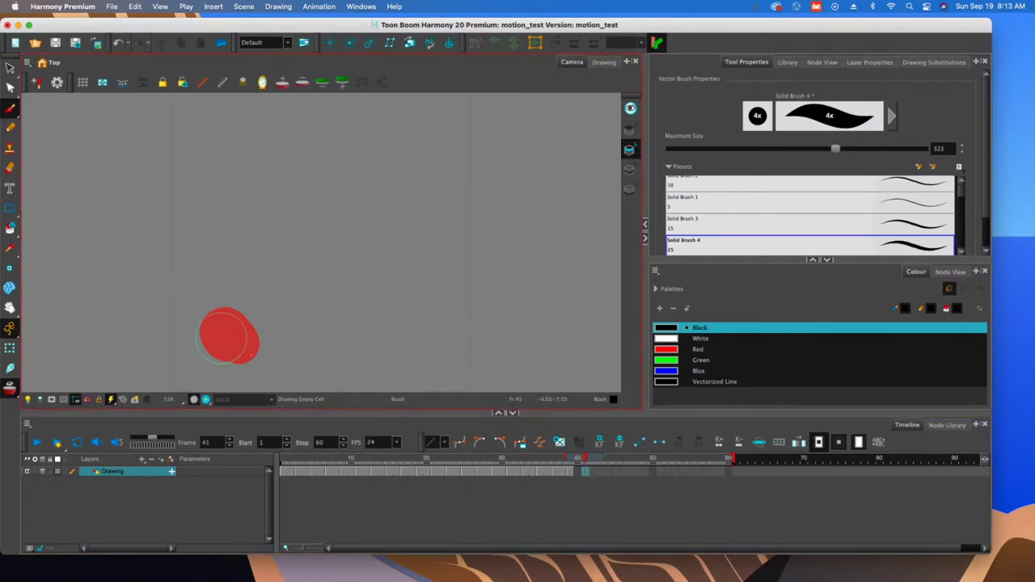
mouse_move(270, 340)
mouse_down()
mouse_move(260, 347)
mouse_move(316, 328)
mouse_move(305, 348)
mouse_move(340, 323)
mouse_move(348, 340)
mouse_move(404, 305)
mouse_move(374, 343)
mouse_move(432, 298)
mouse_move(443, 262)
mouse_up()
Paint dots on frames 51 and 53, continuing the path rightward across the canvas
click(599, 471)
click(614, 471)
click(630, 471)
click(645, 471)
click(660, 471)
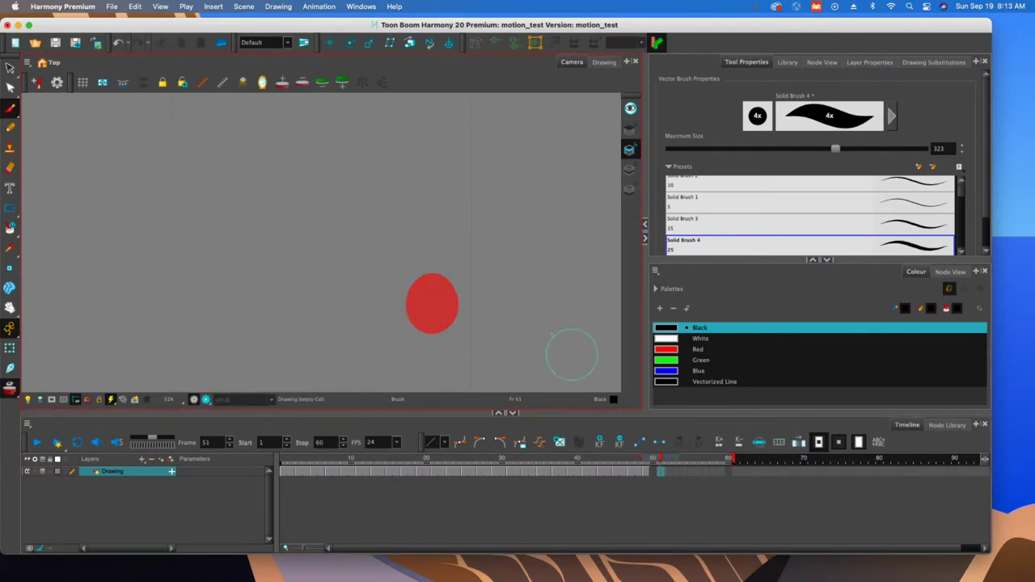
mouse_move(471, 277)
mouse_down()
mouse_move(463, 282)
mouse_move(472, 279)
mouse_up()
click(668, 471)
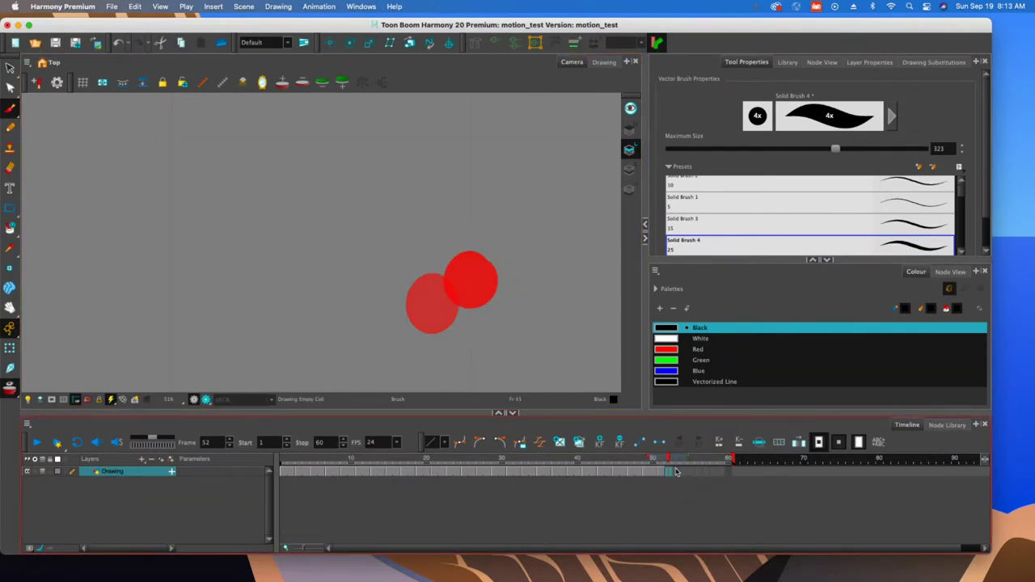
click(676, 471)
mouse_move(508, 243)
mouse_down()
mouse_move(525, 251)
mouse_move(505, 252)
mouse_up()
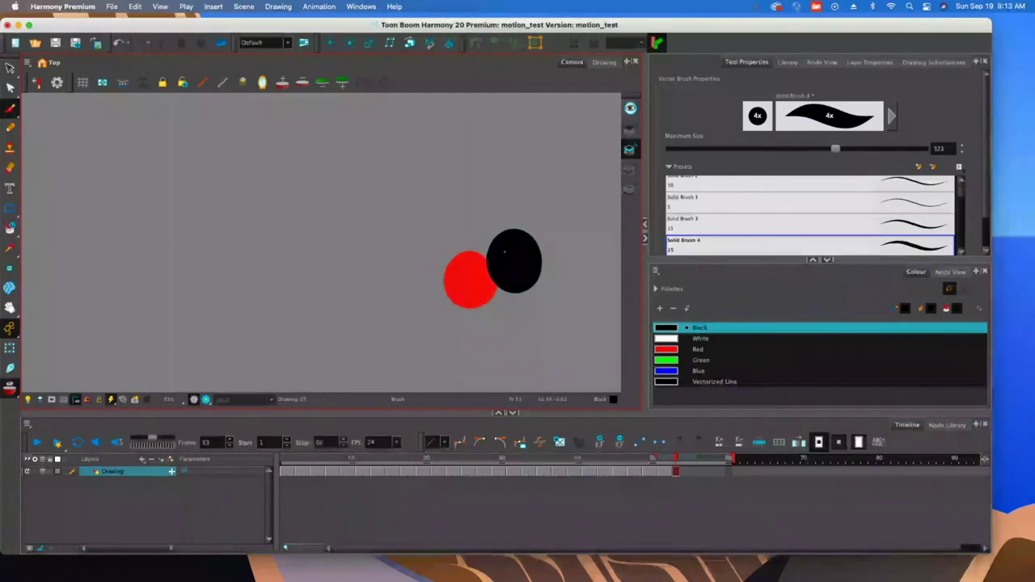
key(period)
key(period)
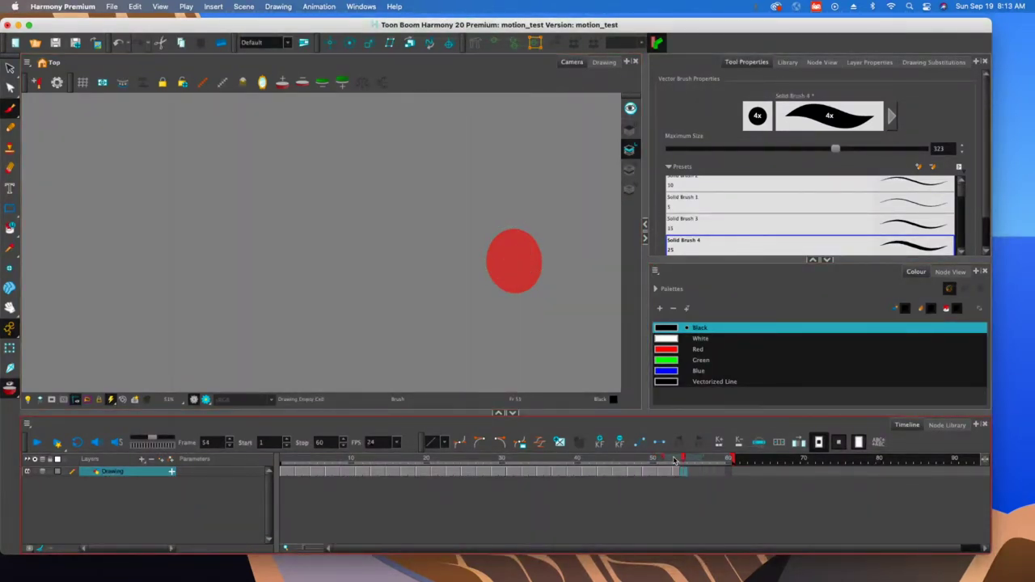
Scrub back through the circles, play with Loop on, and stop at frame 31
drag(675, 461, 259, 459)
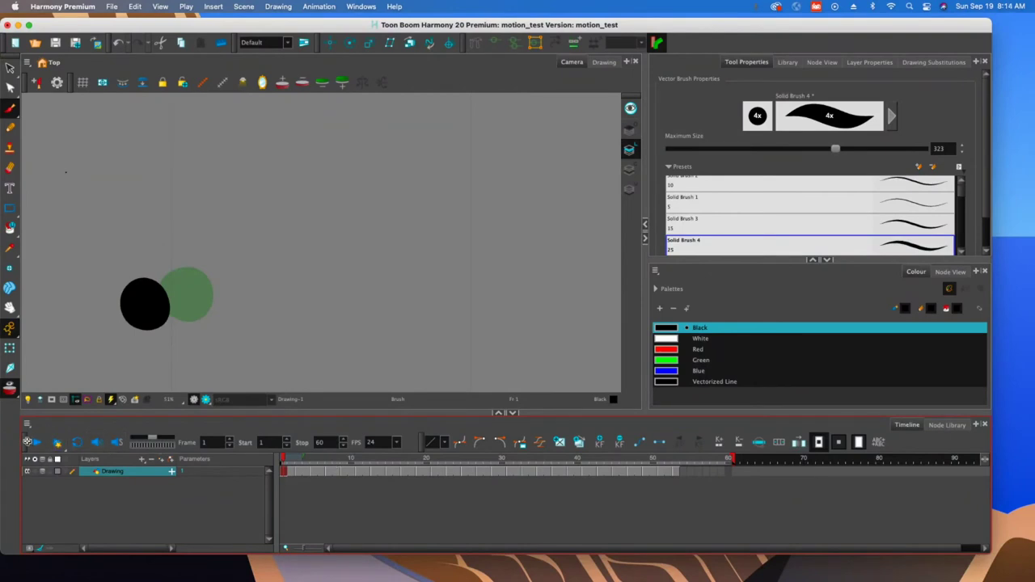
click(35, 442)
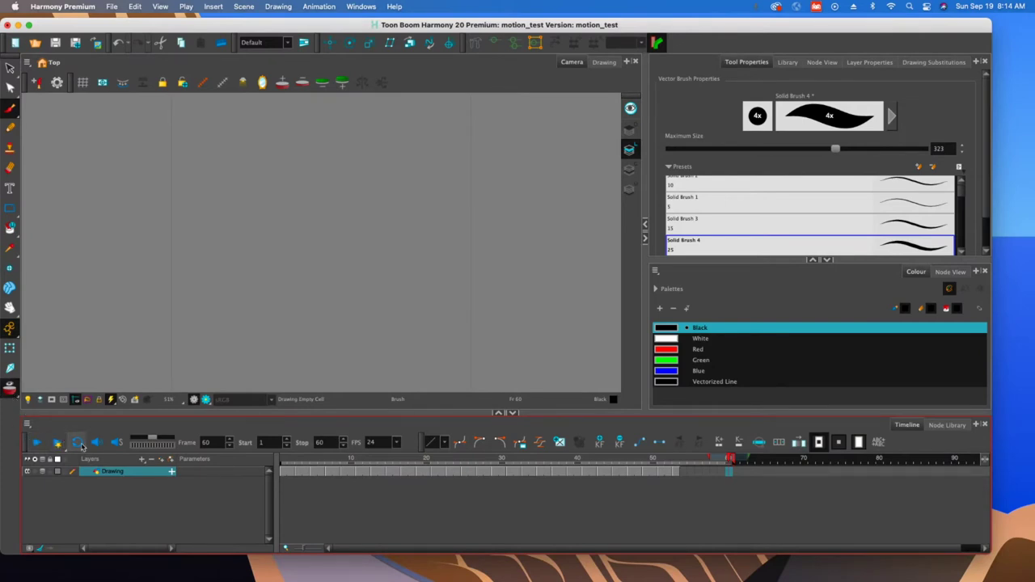
click(79, 444)
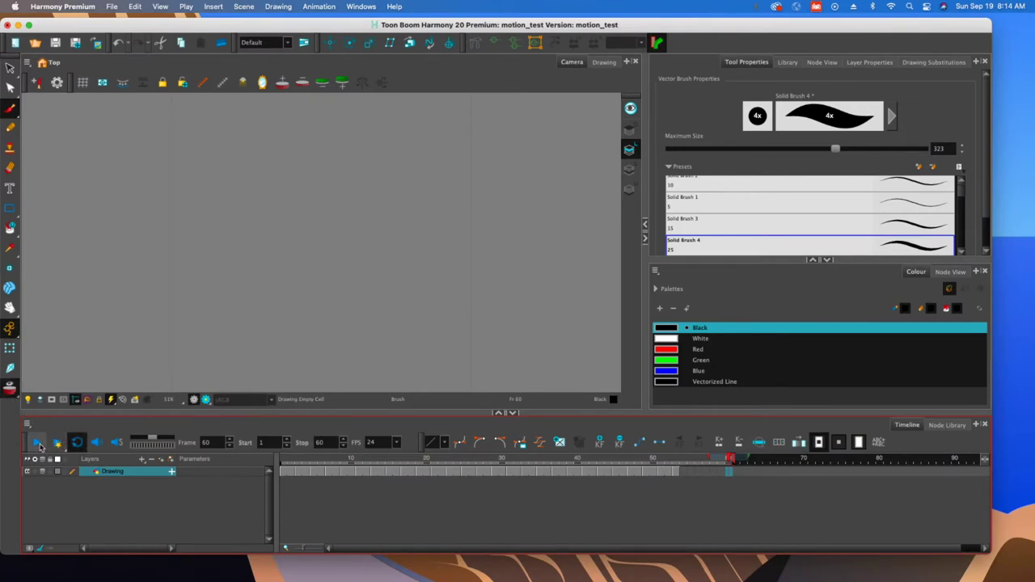
click(37, 444)
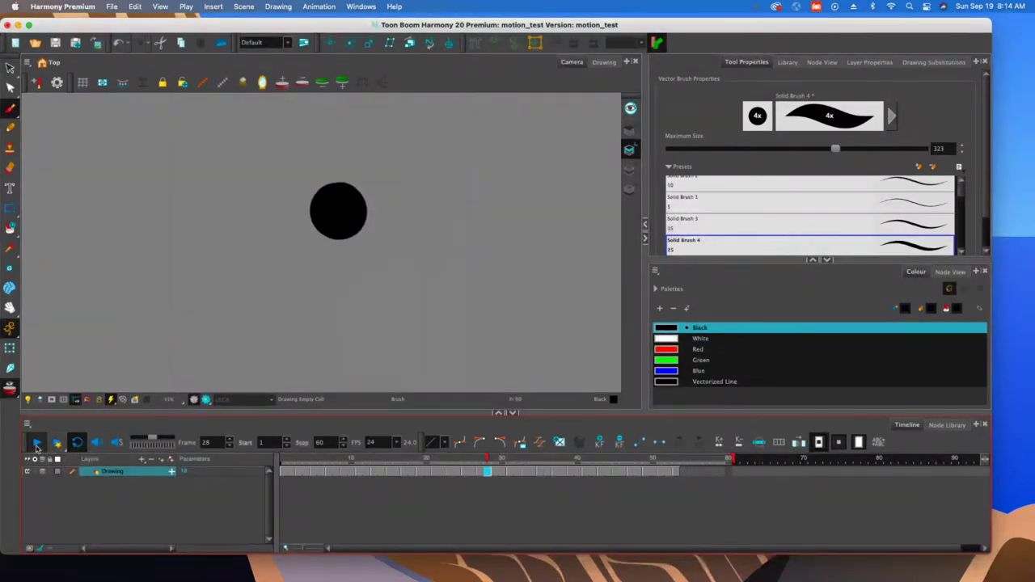
click(58, 443)
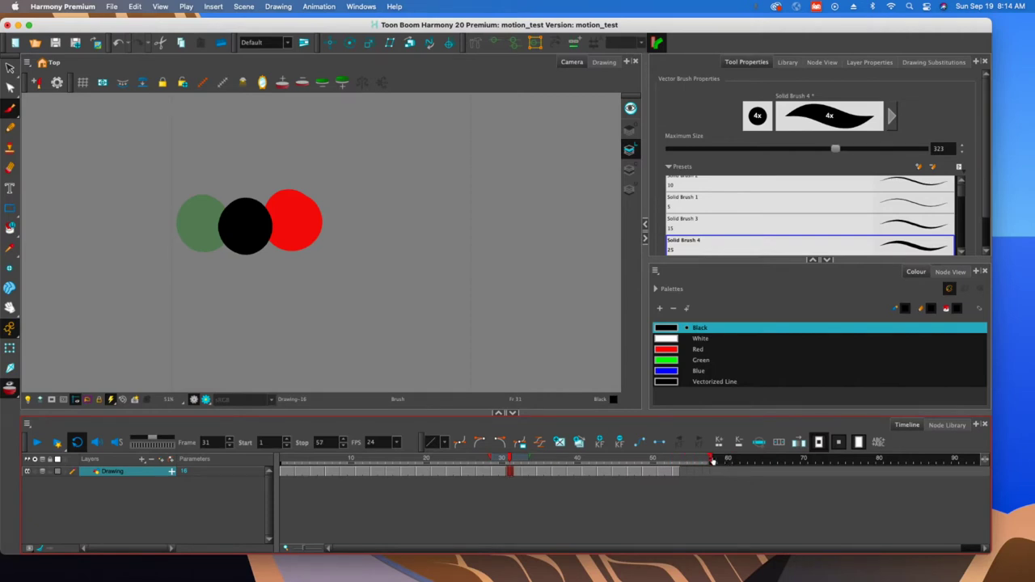
Try a playback end at frame 40, then move it to frame 71 and play
drag(696, 459, 584, 465)
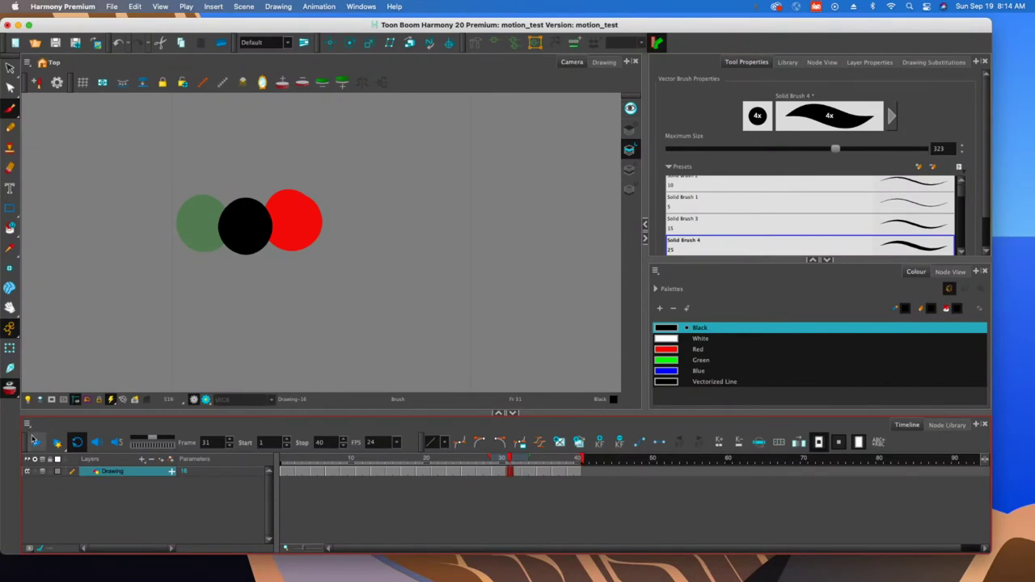
click(34, 442)
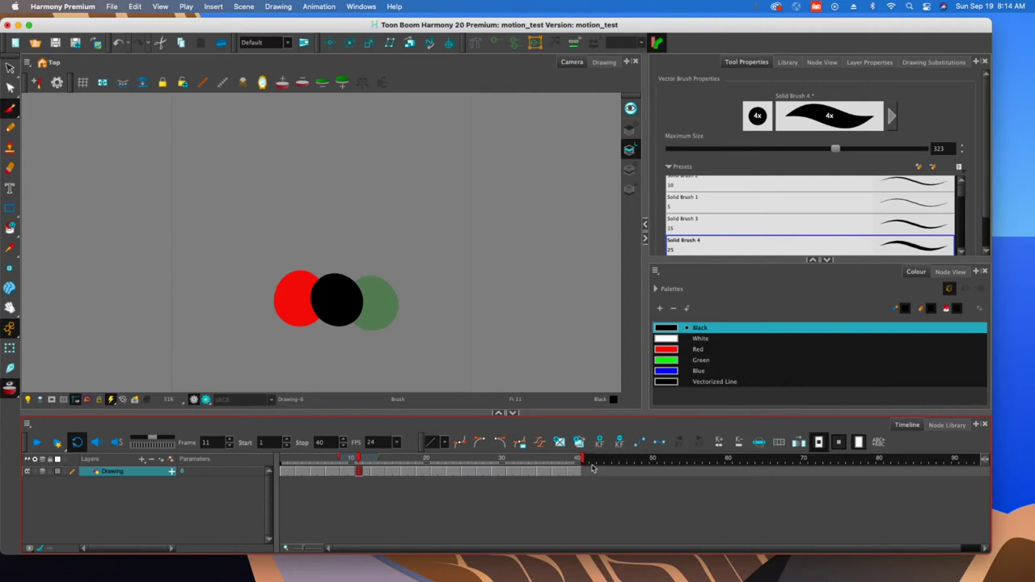
drag(584, 461, 735, 469)
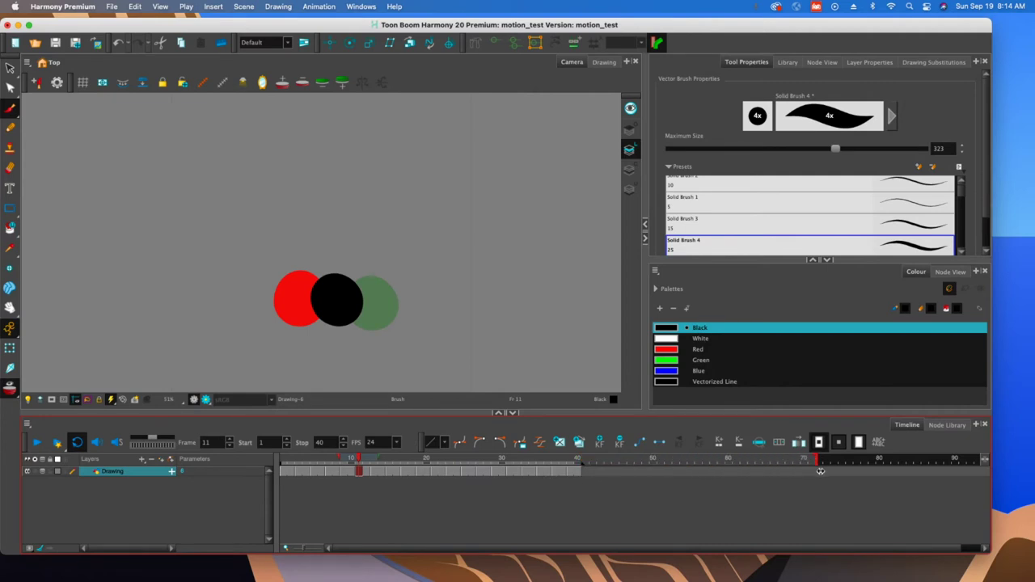
drag(819, 470, 822, 474)
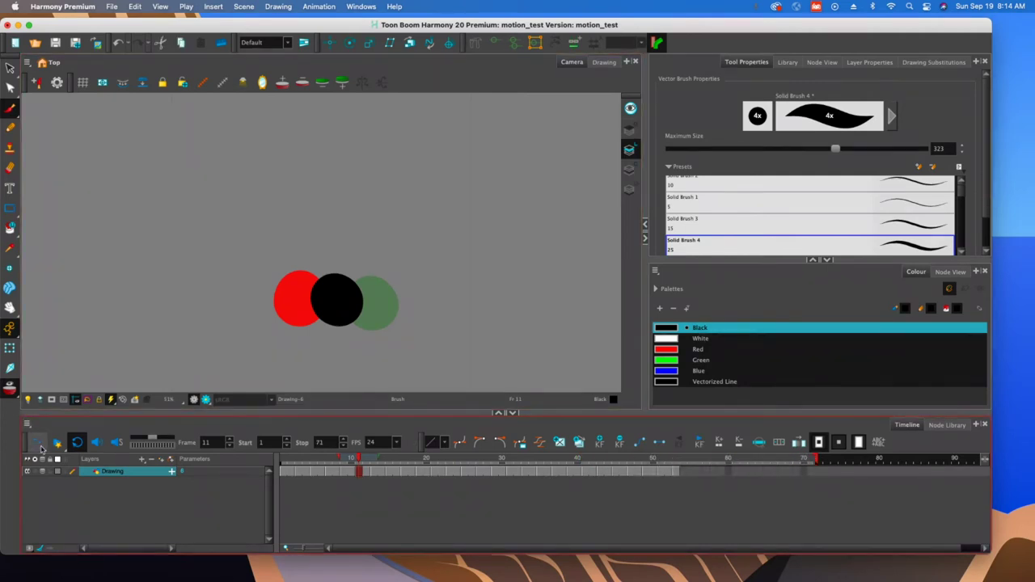
key(Return)
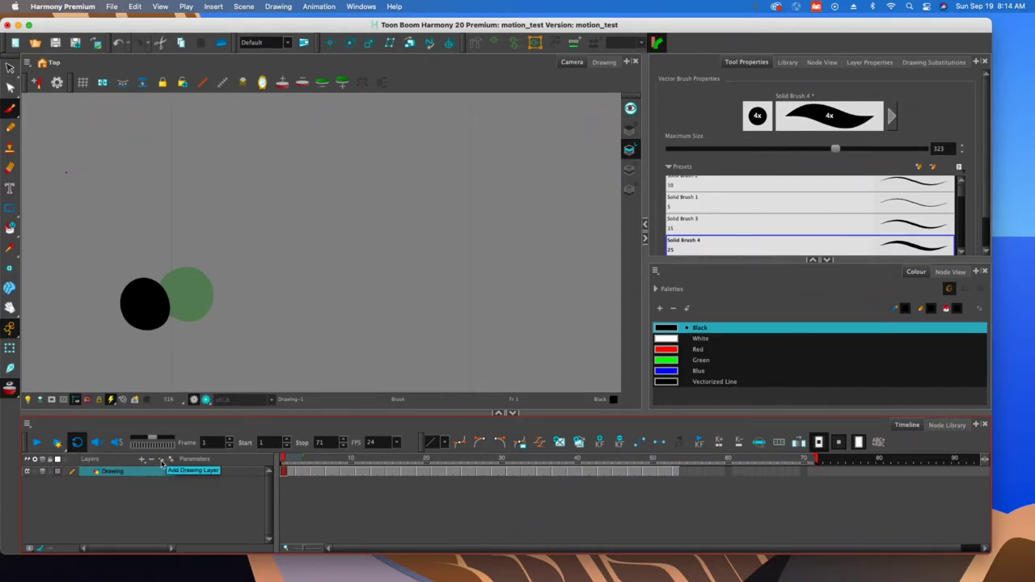
Add the Drawing_1 layer, select Blue, and paint the first blue dot at frame 12
click(161, 463)
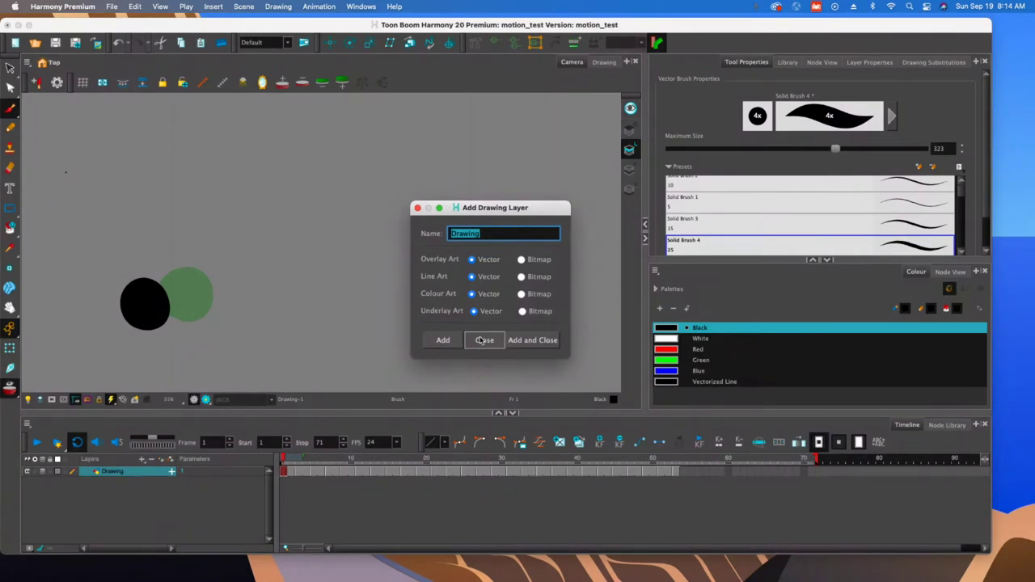
click(532, 340)
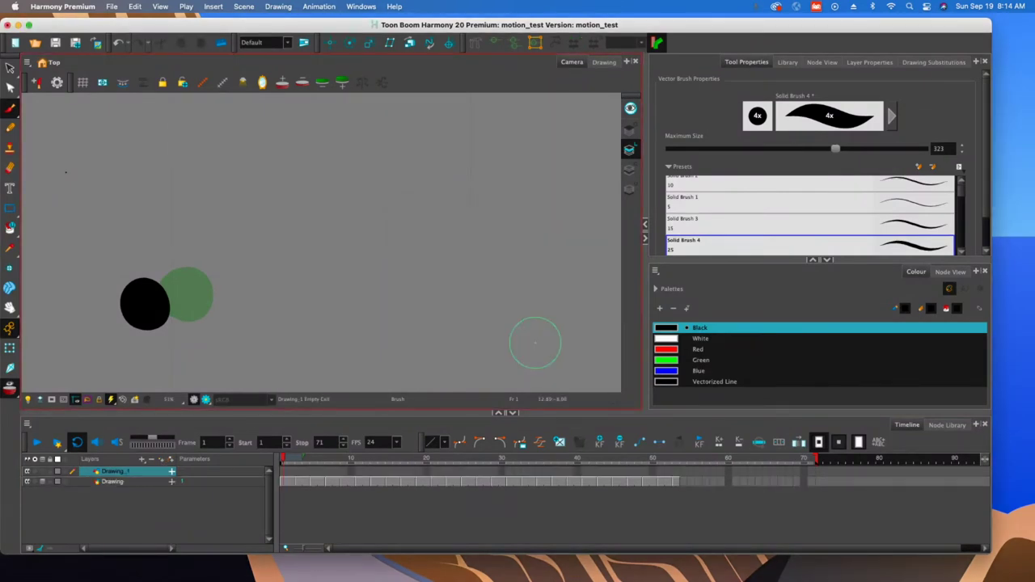
click(371, 468)
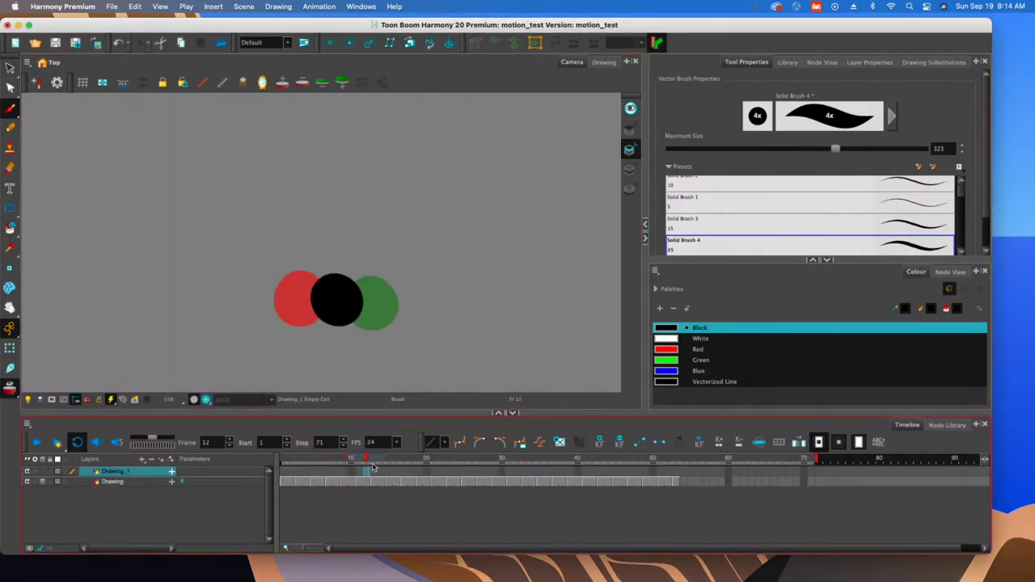
click(671, 370)
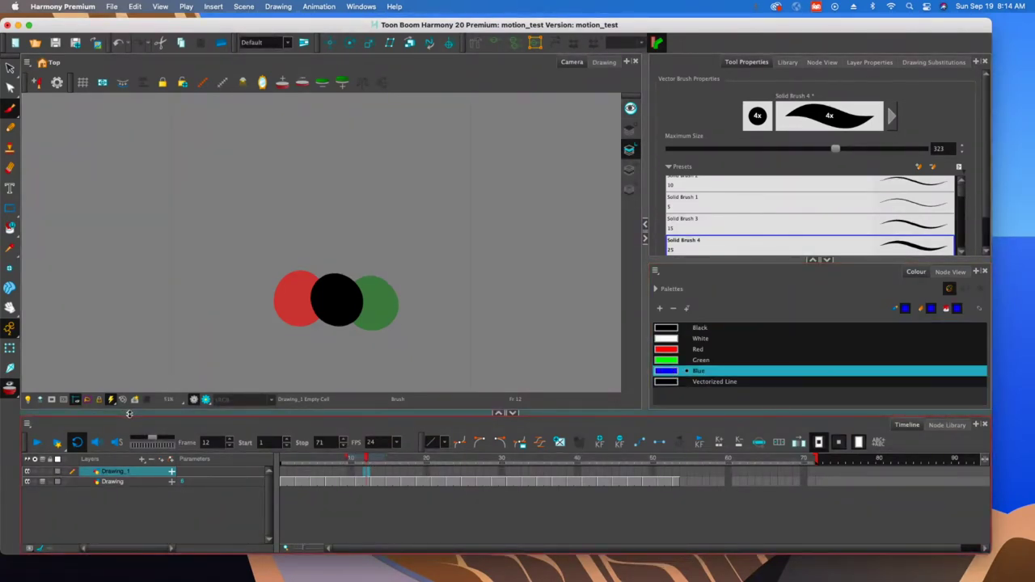
click(486, 193)
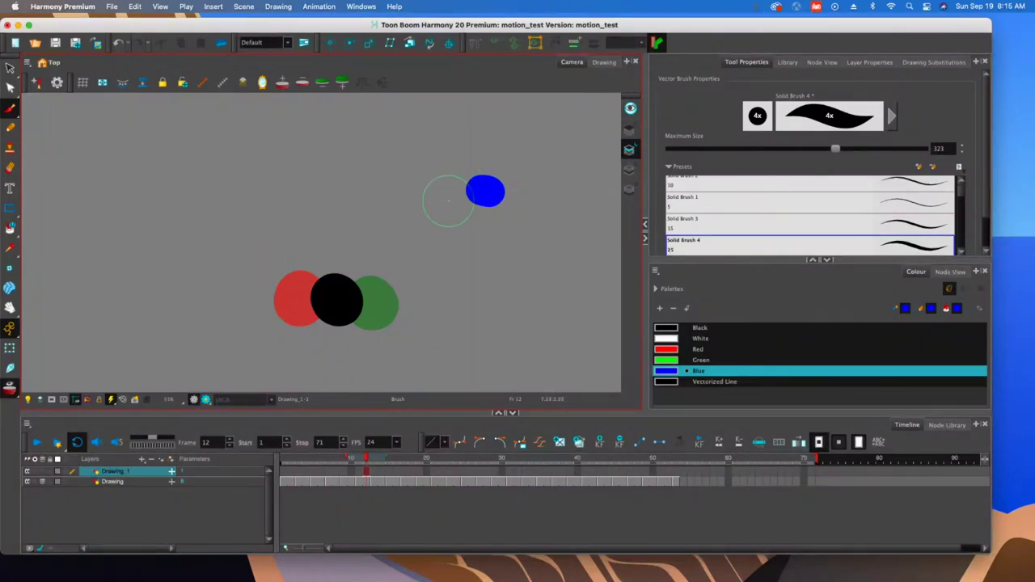
Paint blue dots frame by frame from 14 to 27, moving left toward the blob
key(period)
key(period)
drag(470, 187, 456, 187)
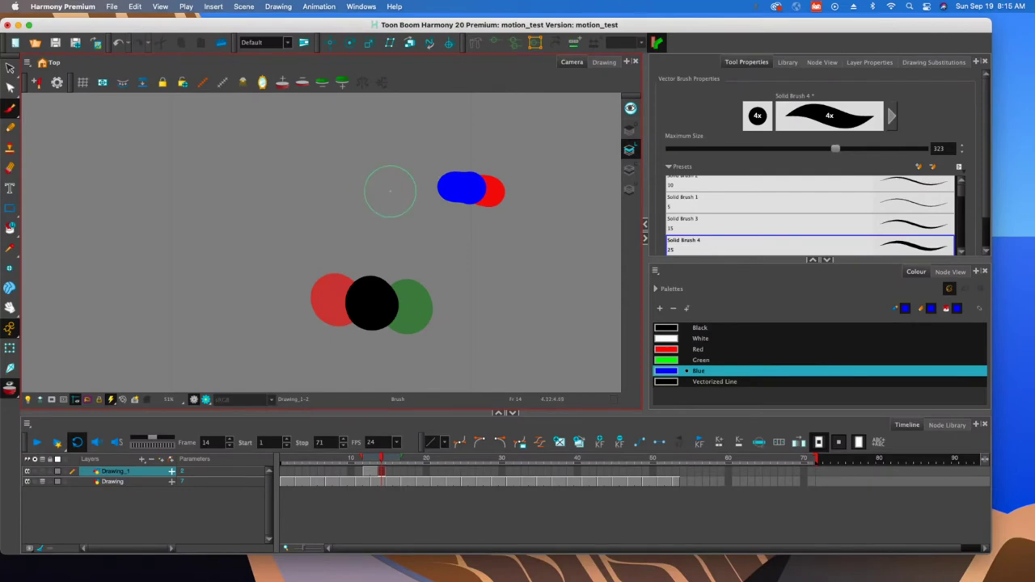
key(period)
key(period)
click(442, 188)
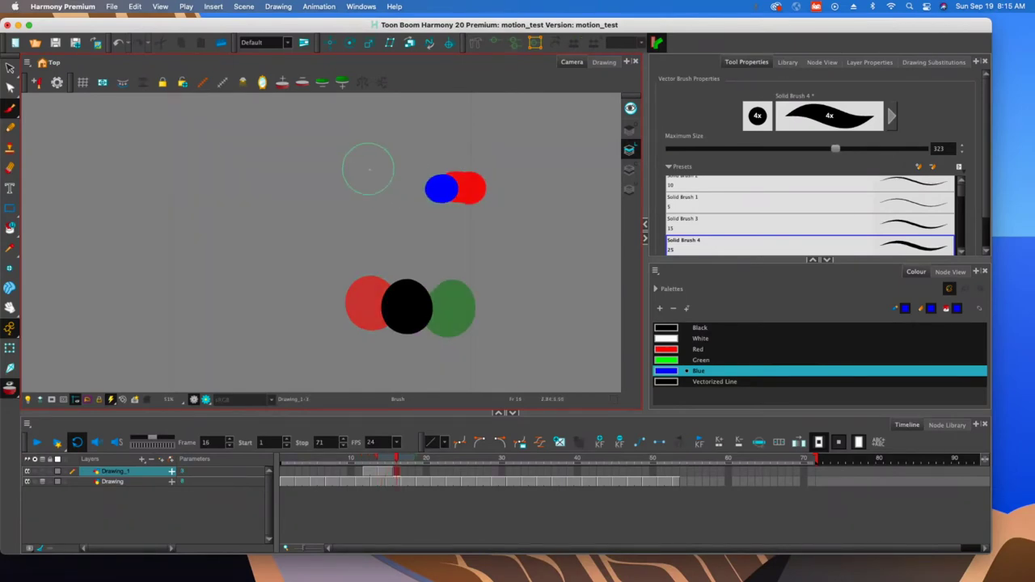
key(period)
key(period)
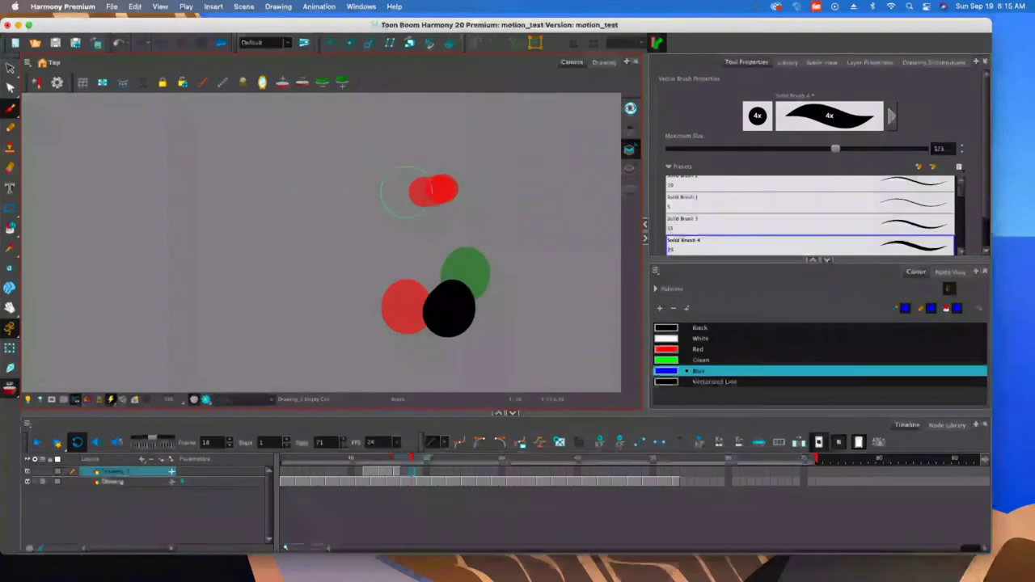
click(404, 192)
key(period)
click(377, 182)
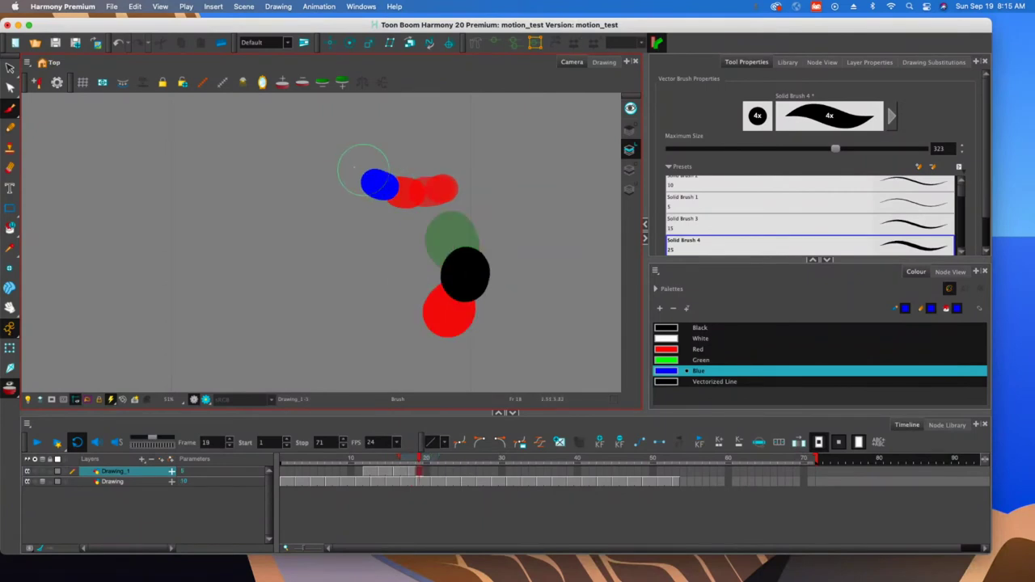
key(period)
key(period)
click(356, 174)
key(period)
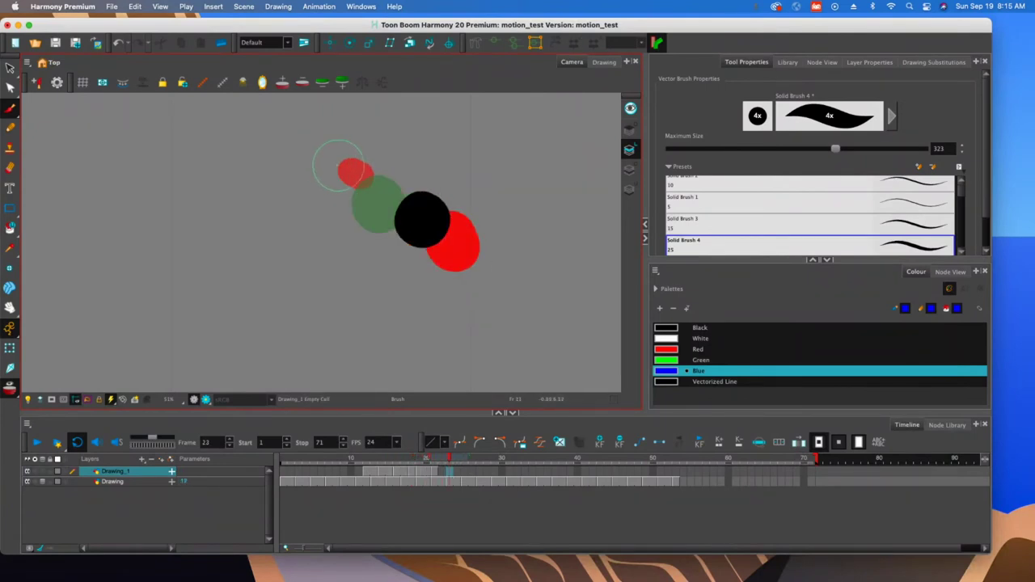
click(330, 161)
key(period)
key(period)
key(period)
click(308, 153)
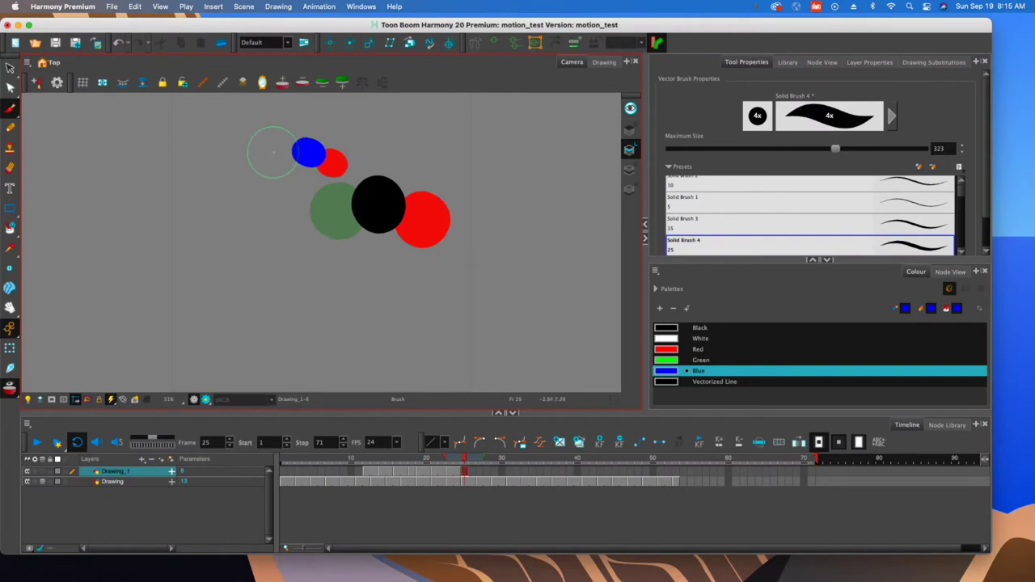
key(period)
click(285, 147)
Continue the blue dots on frames 28 to 36, curving down then up at the left
key(period)
click(263, 146)
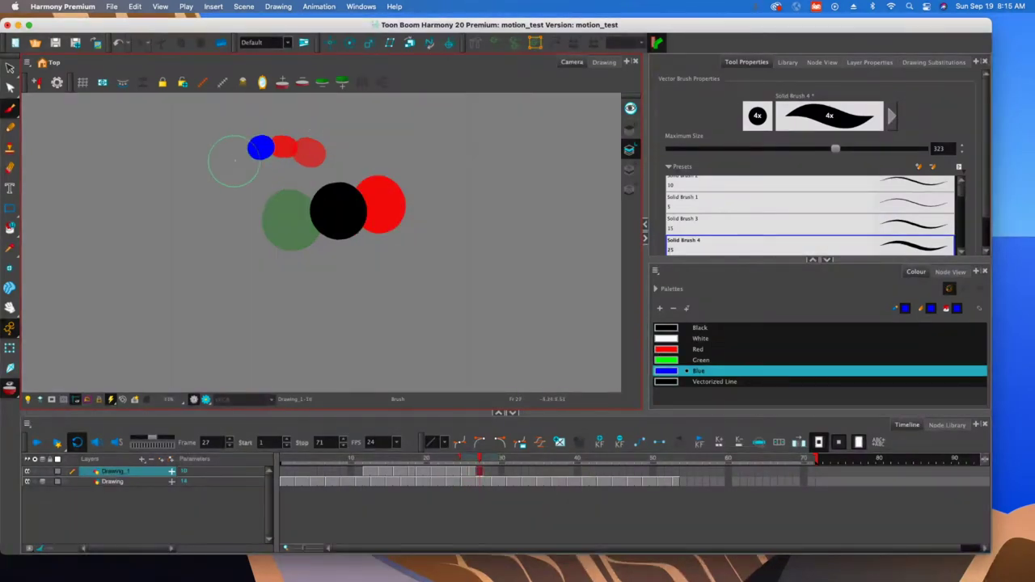
key(period)
click(242, 159)
key(period)
click(229, 172)
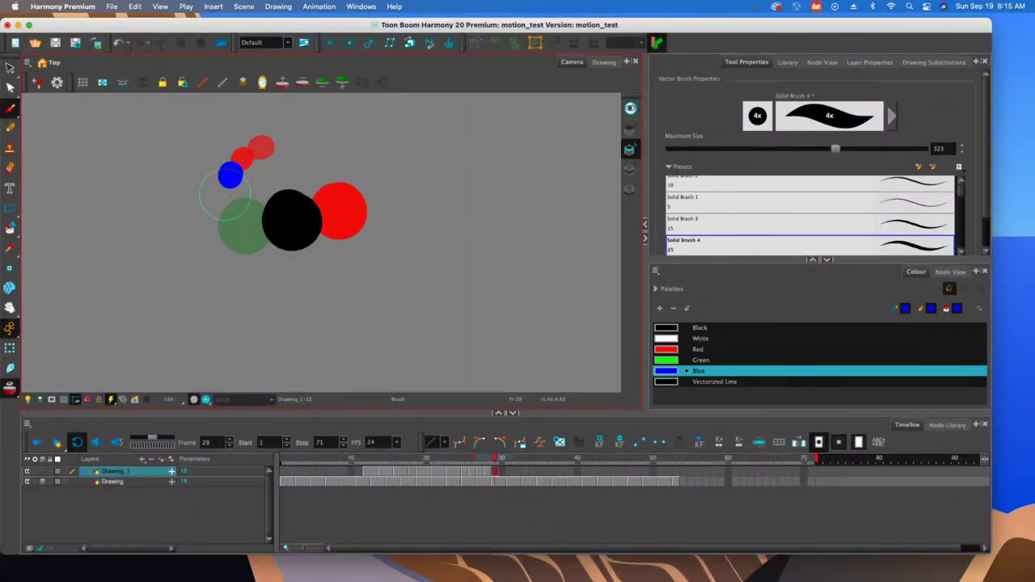
key(period)
click(224, 194)
key(period)
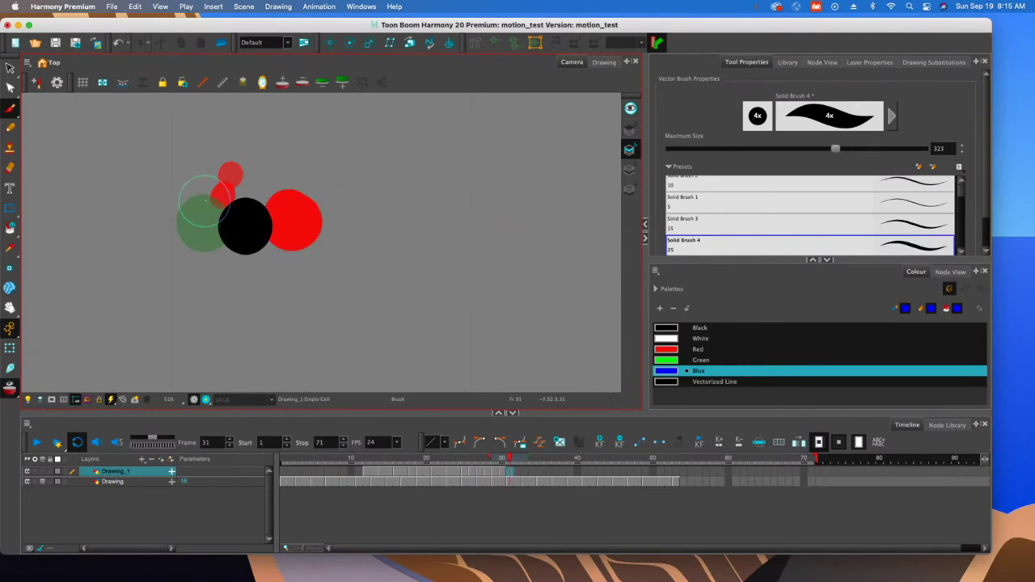
click(206, 198)
key(period)
click(184, 184)
key(period)
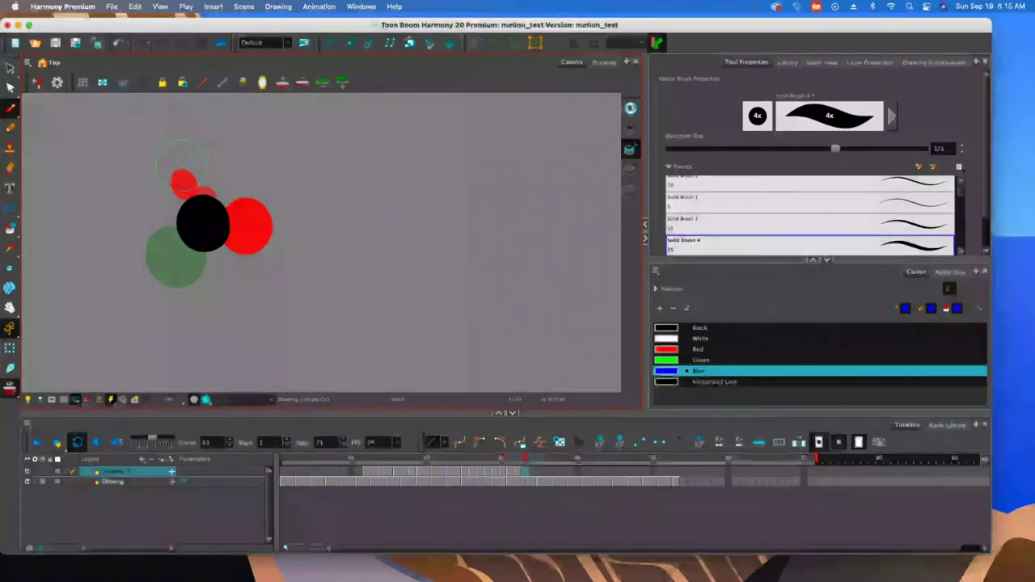
click(181, 161)
key(period)
click(184, 142)
key(period)
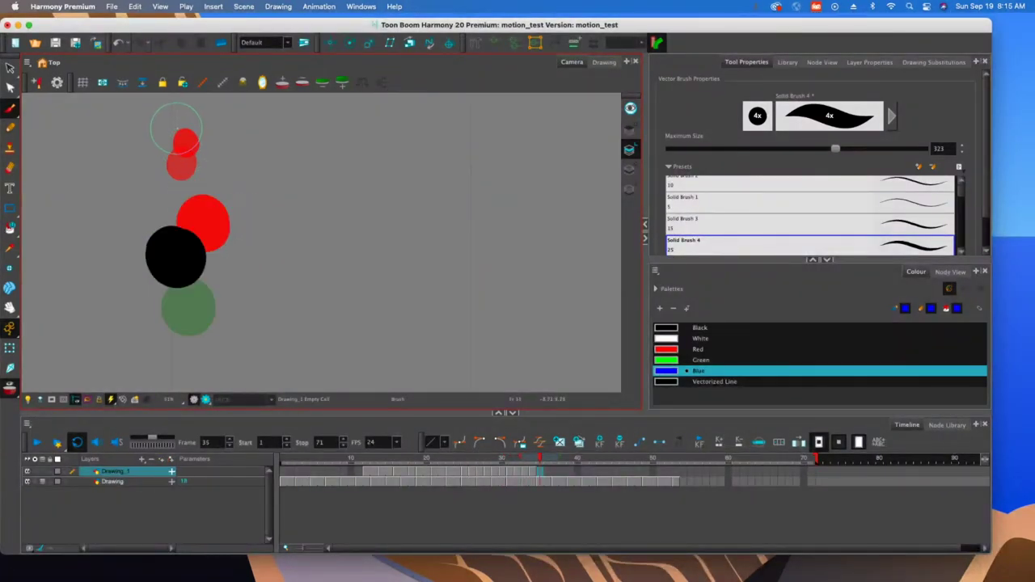
click(178, 127)
key(period)
click(158, 120)
key(period)
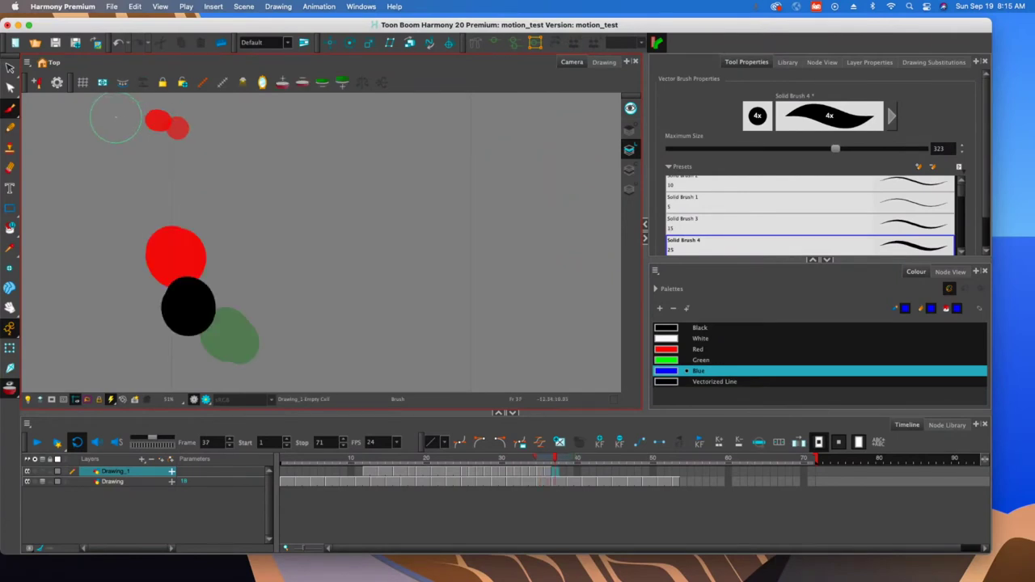
key(period)
key(period)
key(period)
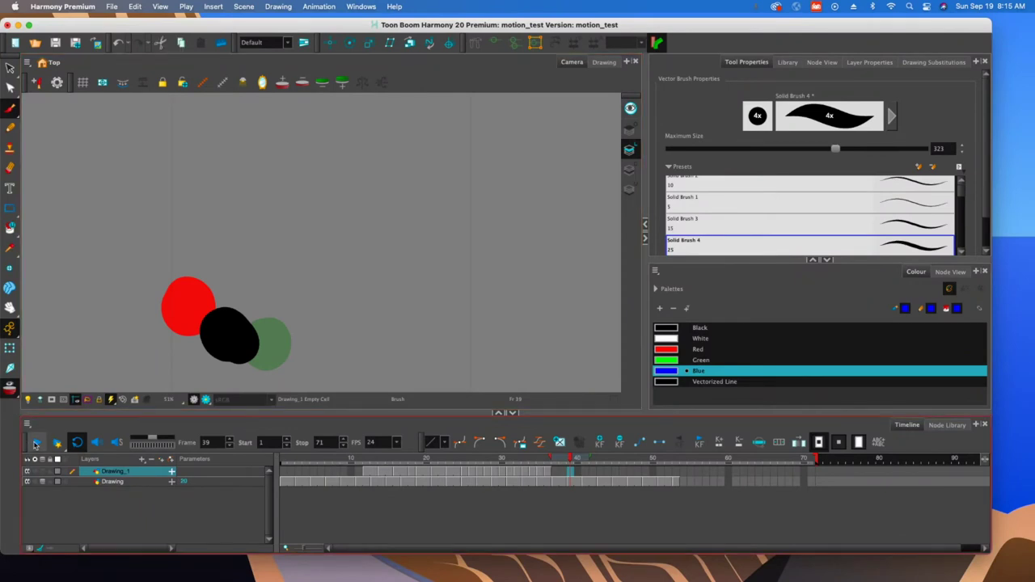
Play the scene to review the blue dot and mask areas outside the camera frame
click(36, 443)
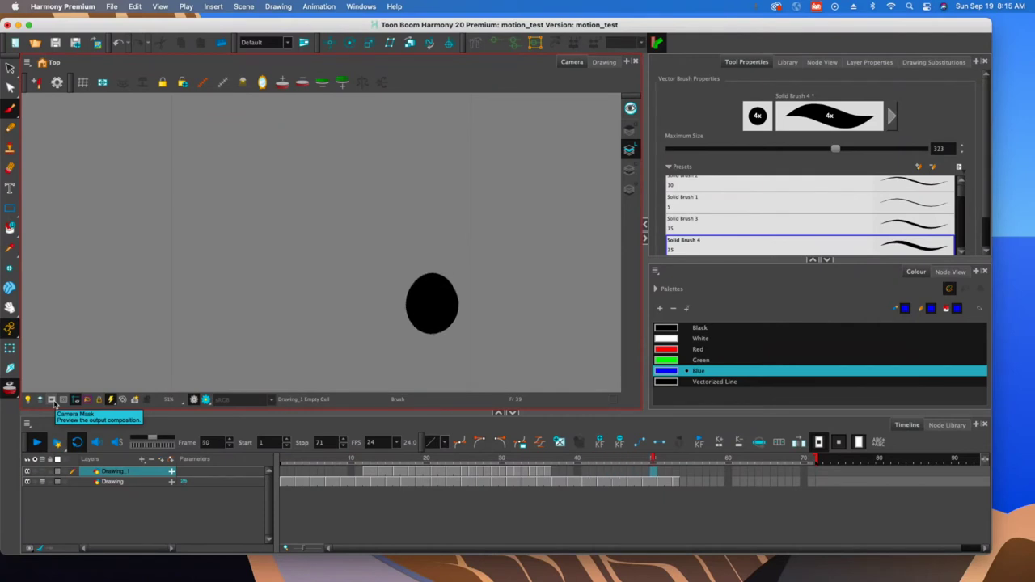
click(52, 401)
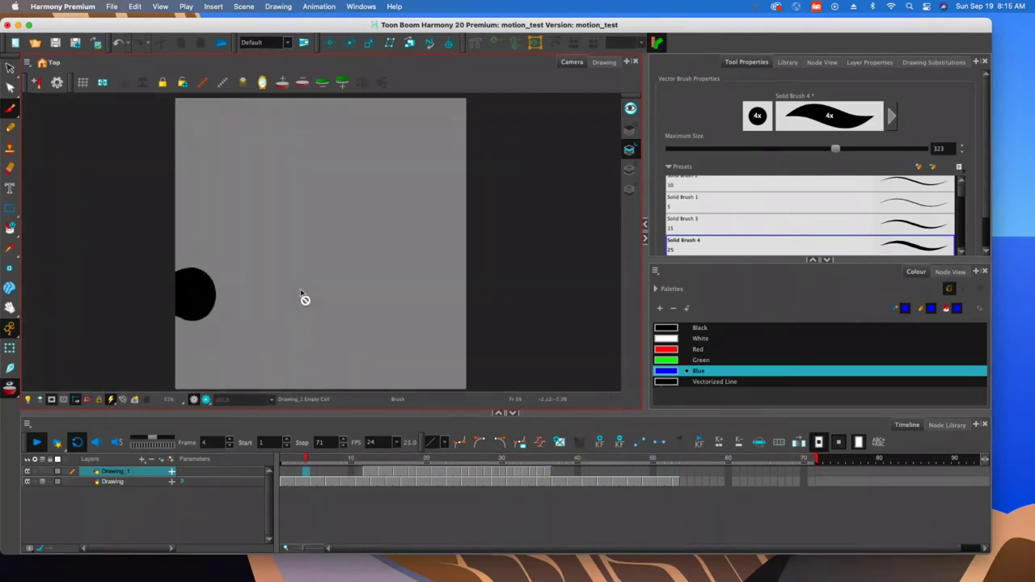
Add a new drawing layer, Drawing_2, and return to frame 1
click(162, 459)
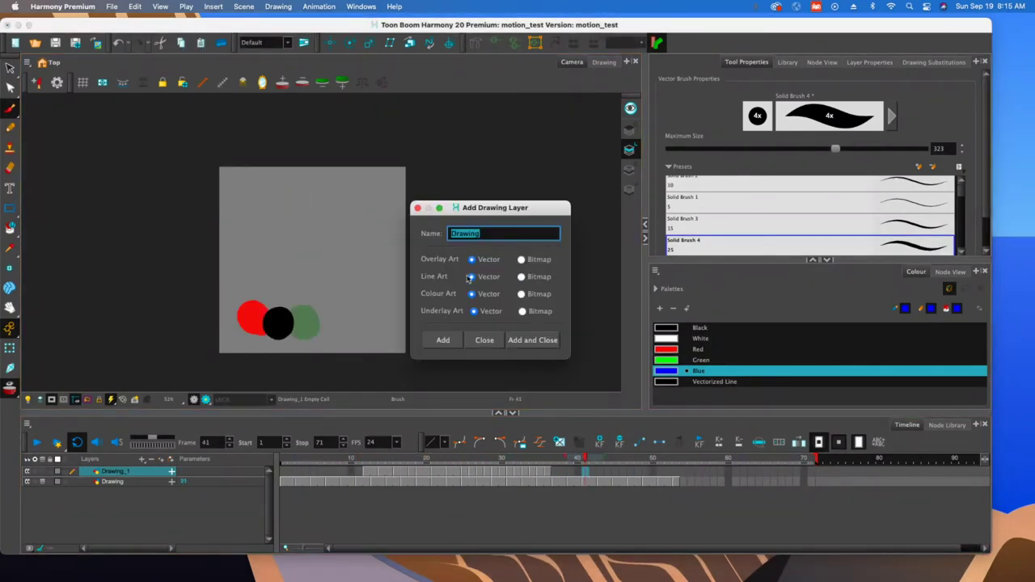
click(523, 340)
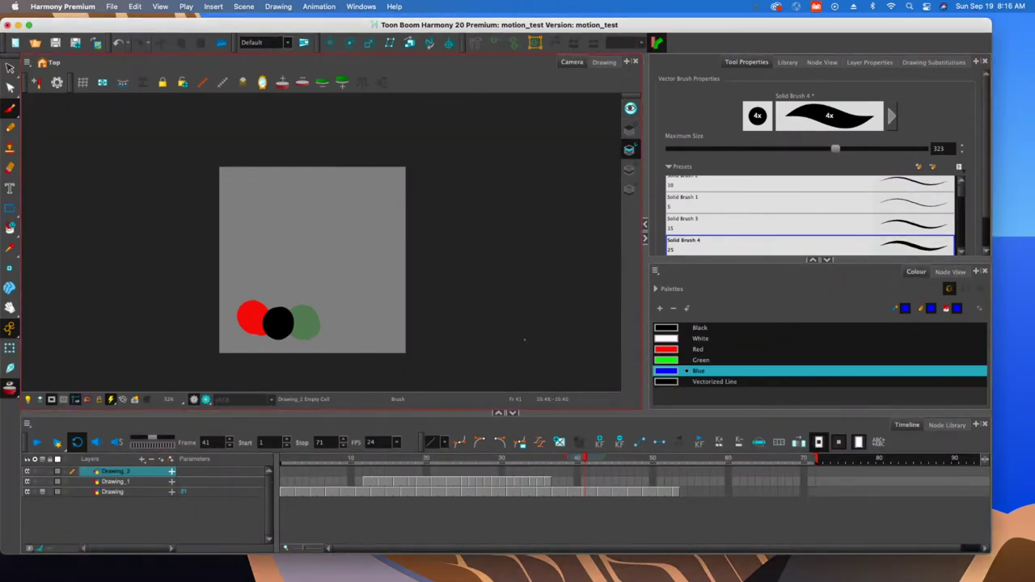
click(285, 460)
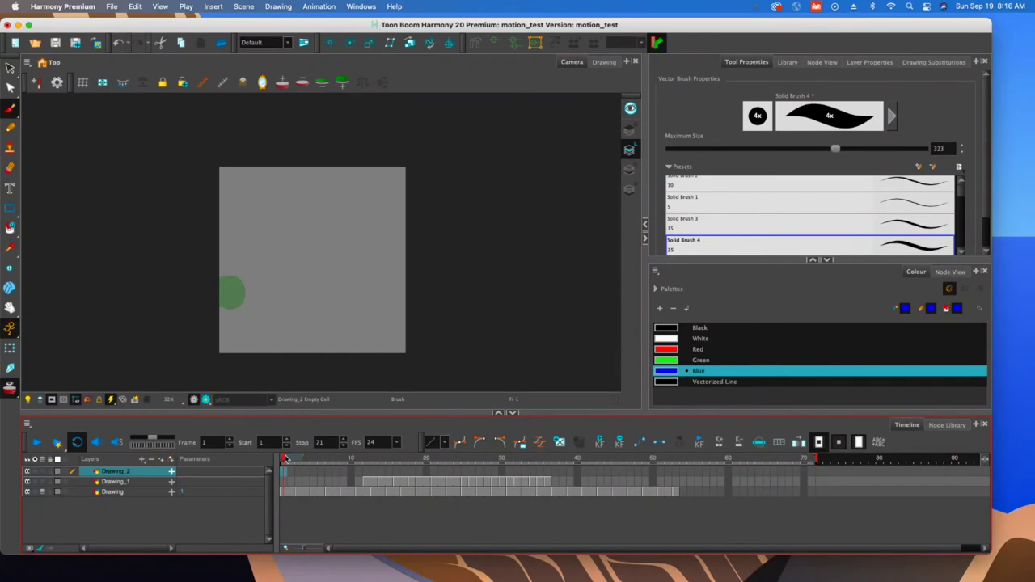
Recolour the palette's White swatch to pink in the Colour Picker
double_click(668, 339)
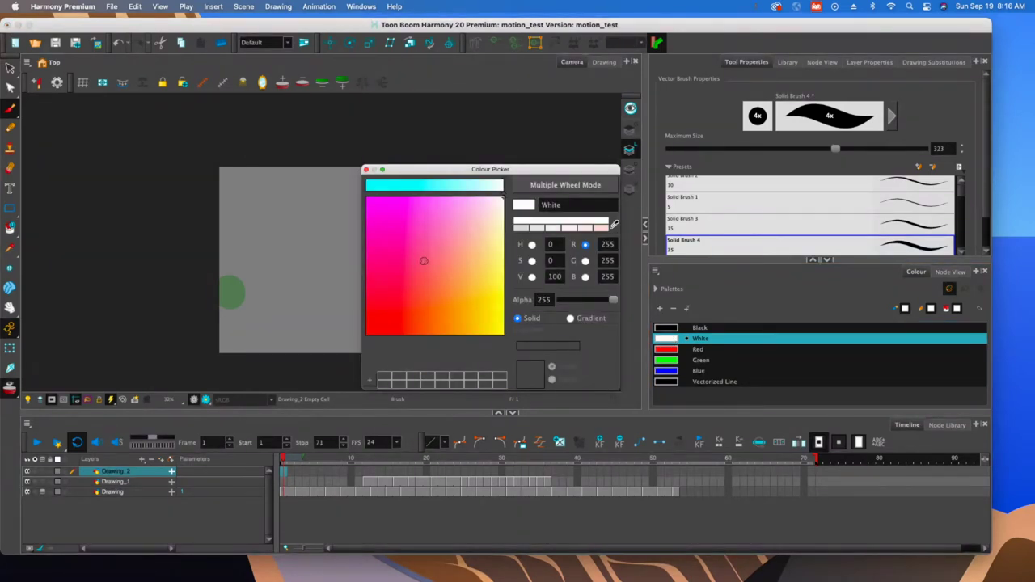
click(455, 221)
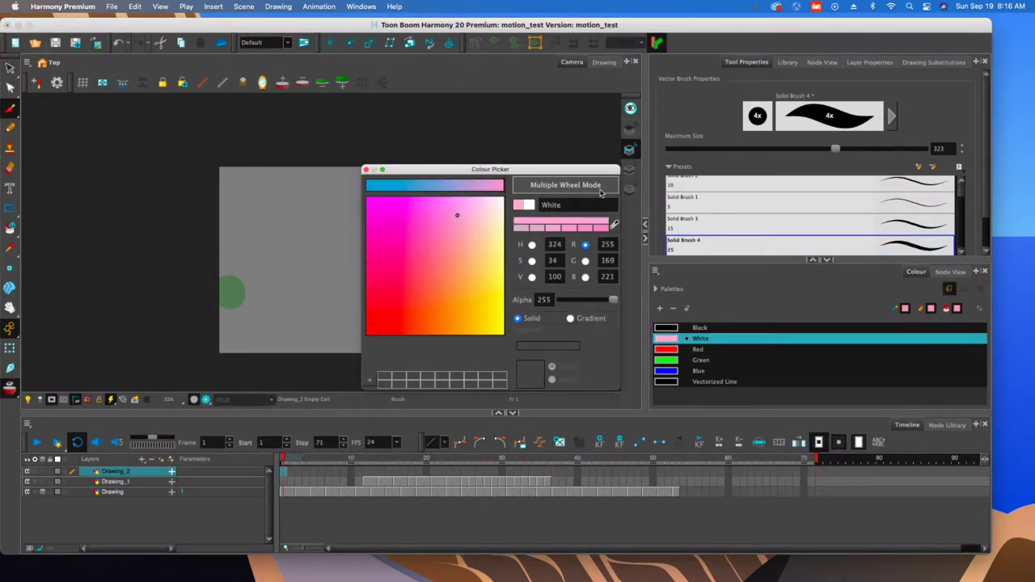
click(365, 169)
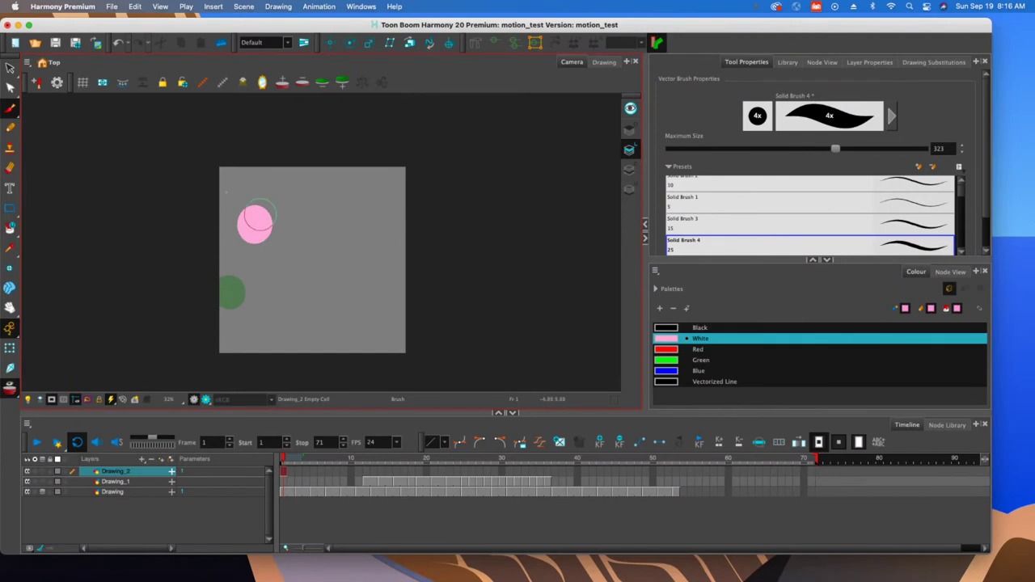
Step through the pink blob's poses on Drawing_2 from frame 3 to frame 28
key(period)
key(period)
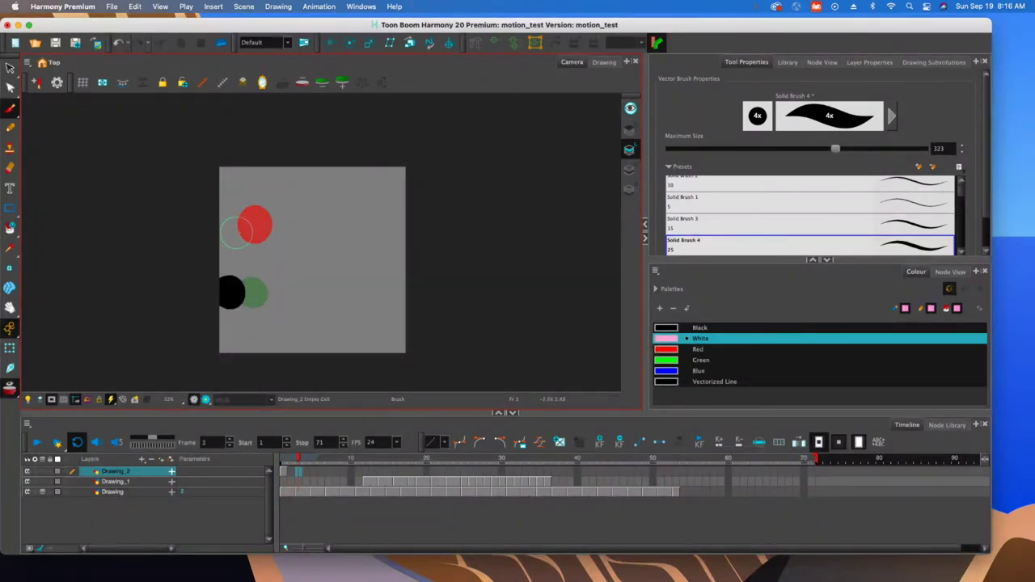
key(period)
key(period)
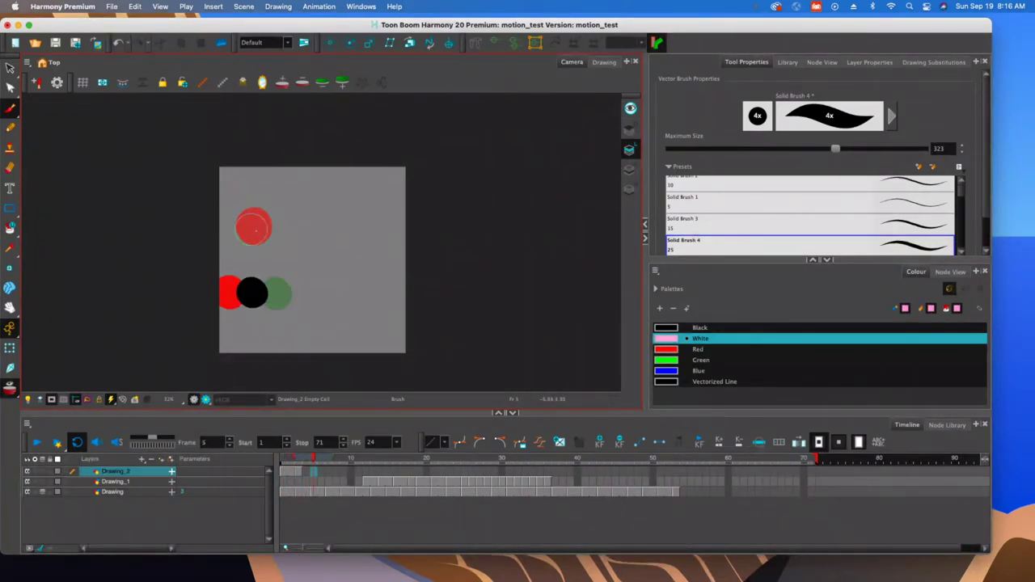
key(period)
key(period)
key(period)
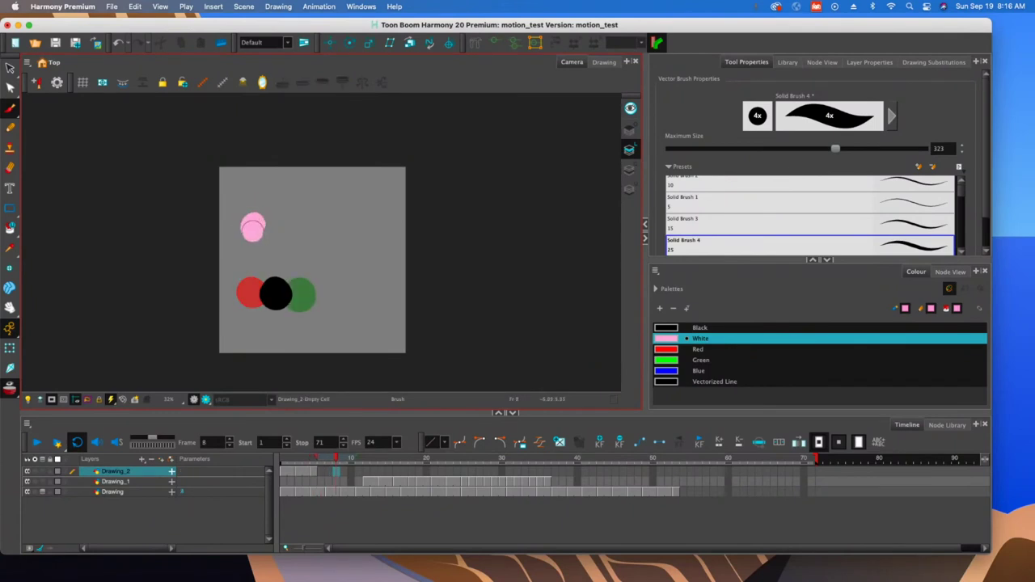
key(period)
key(period)
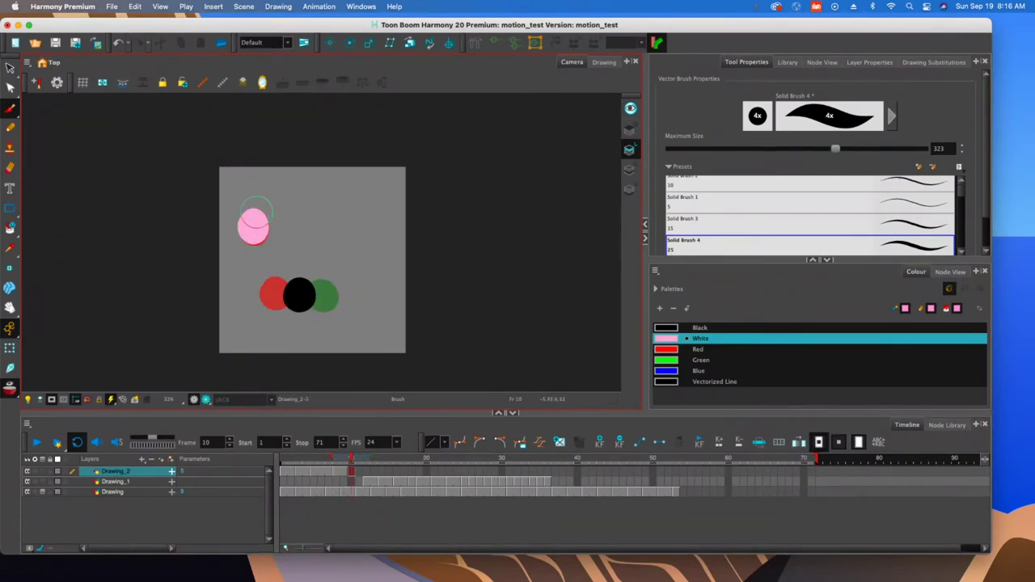
key(period)
key(period)
key(period)
key(period)
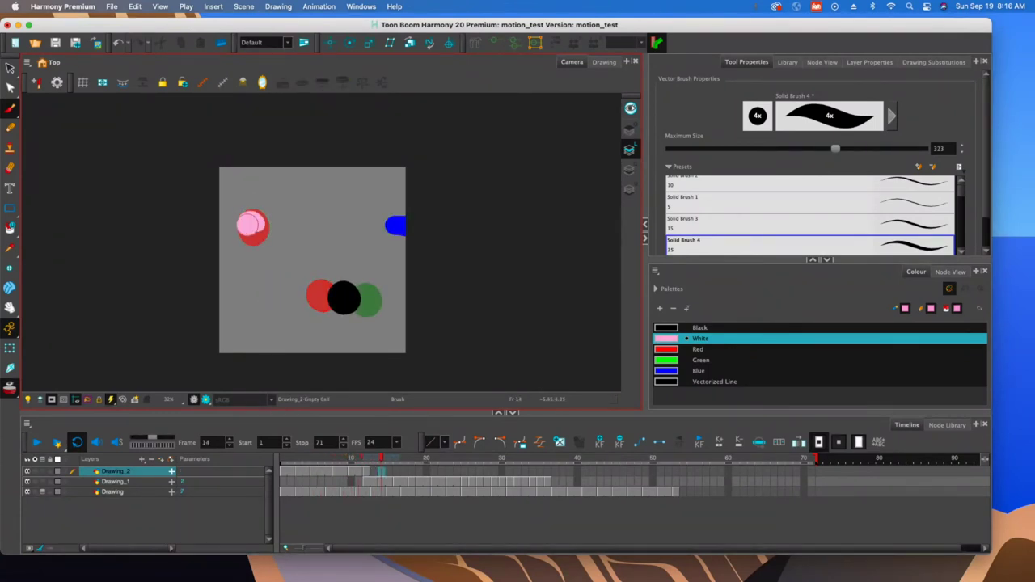
key(period)
key(period)
key(period)
key(period)
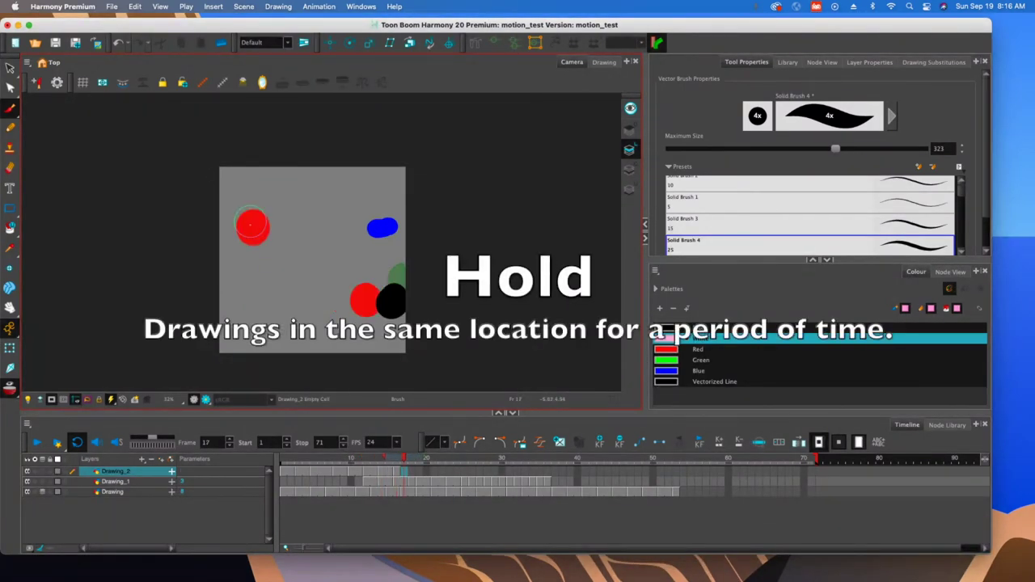
key(period)
key(period)
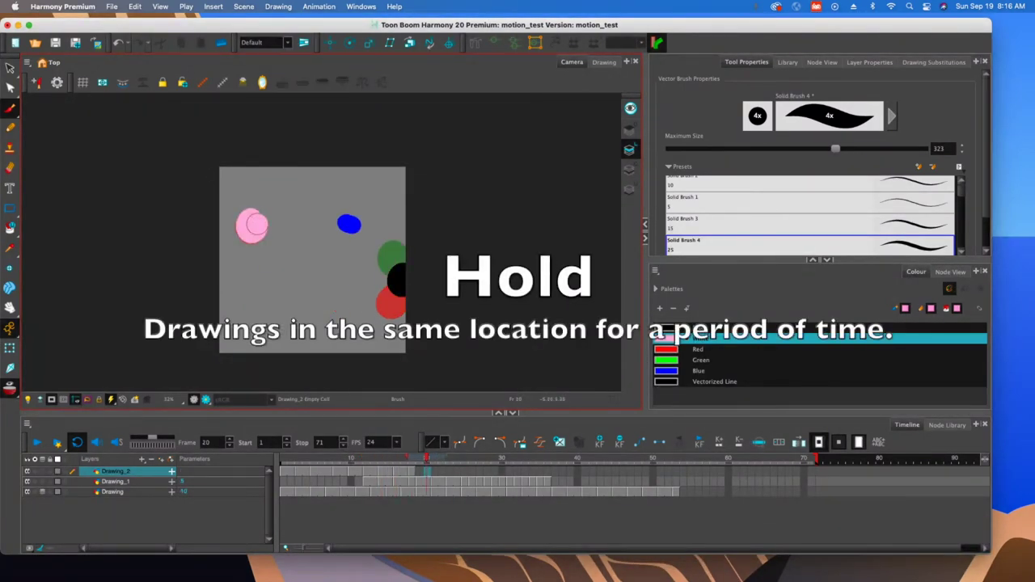
key(period)
key(period)
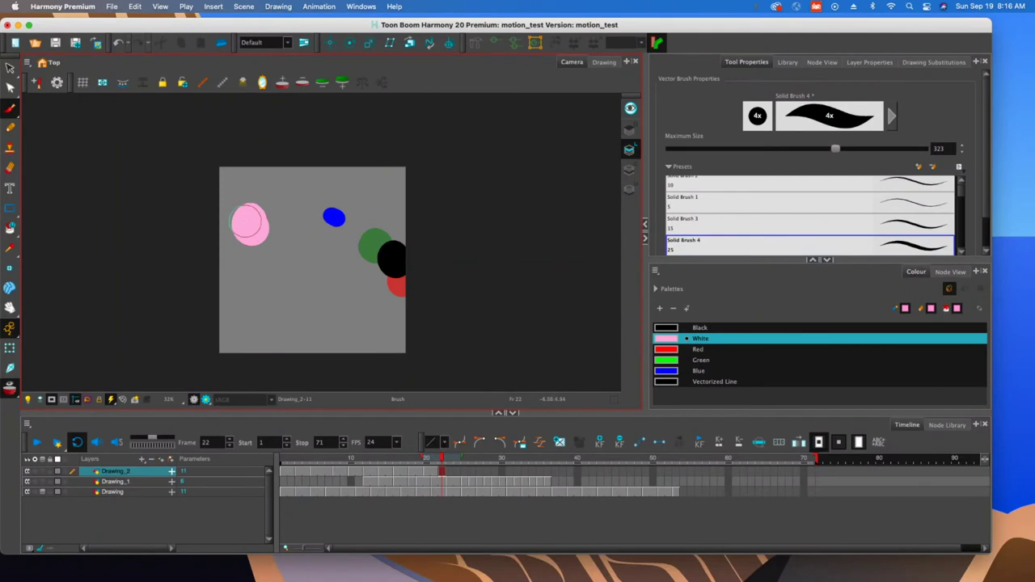
key(period)
key(period)
key(period)
key(period)
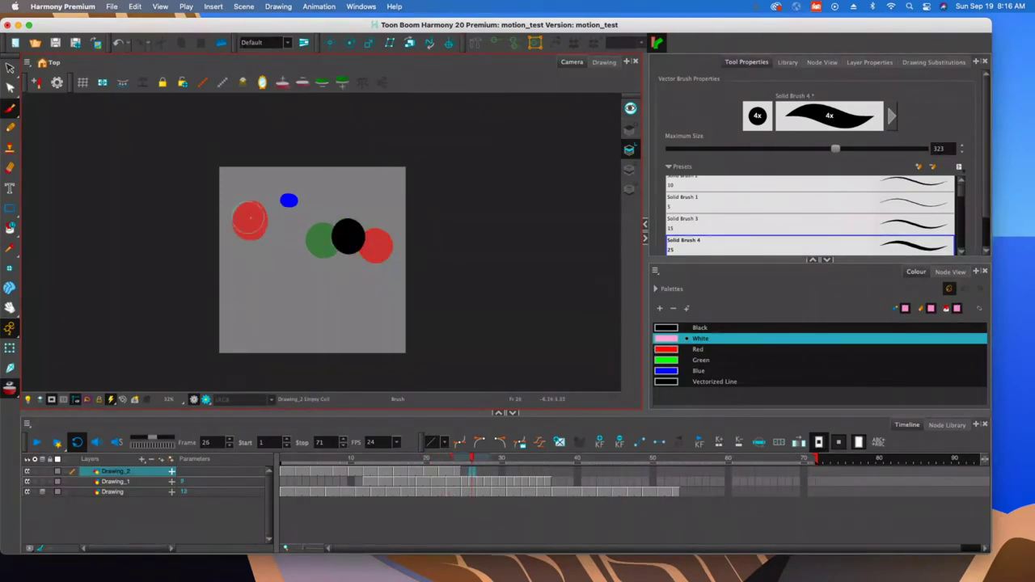
key(period)
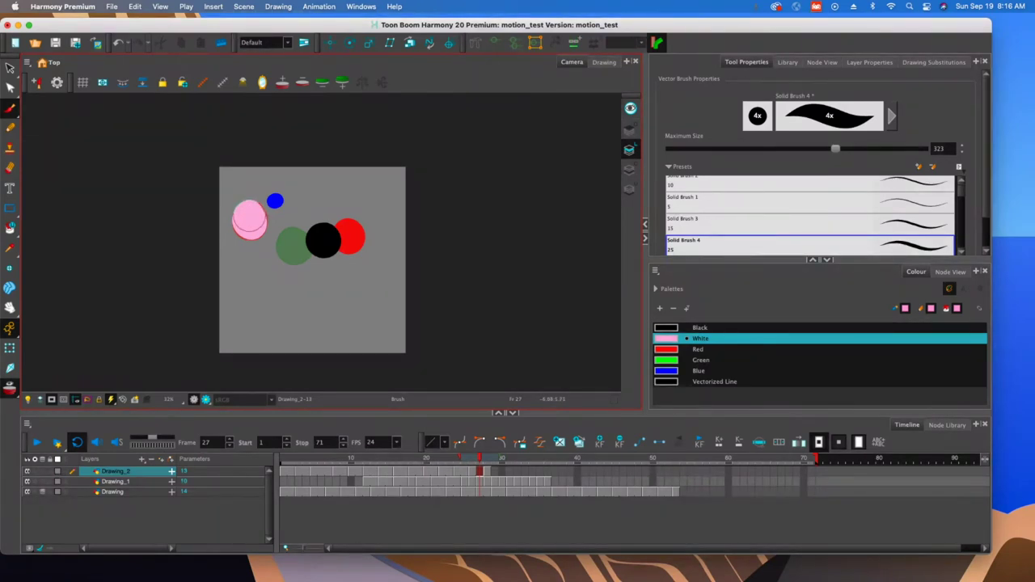
key(period)
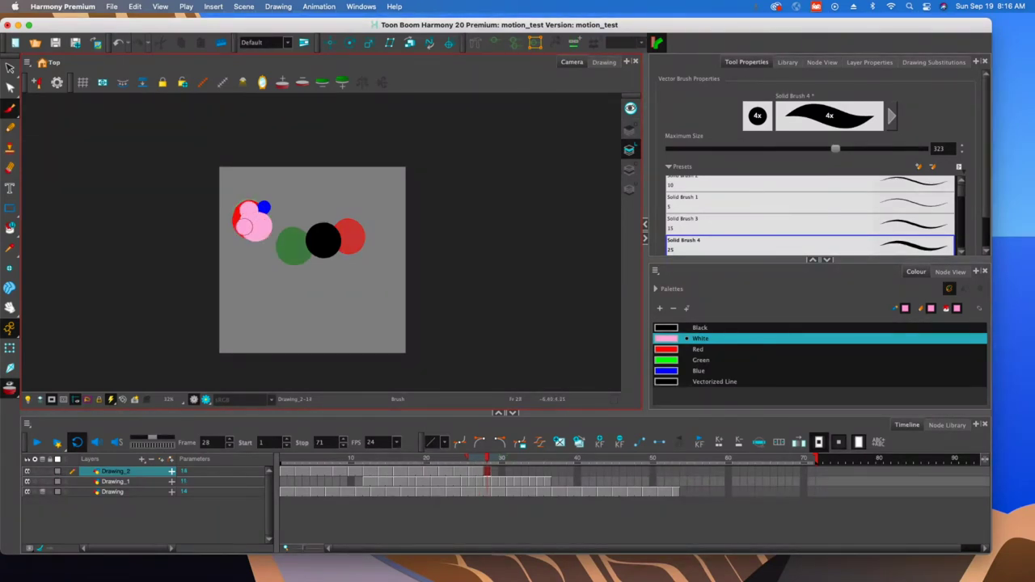
Flip back and forth between frames 23 and 28 to check the blob's motion
key(comma)
key(comma)
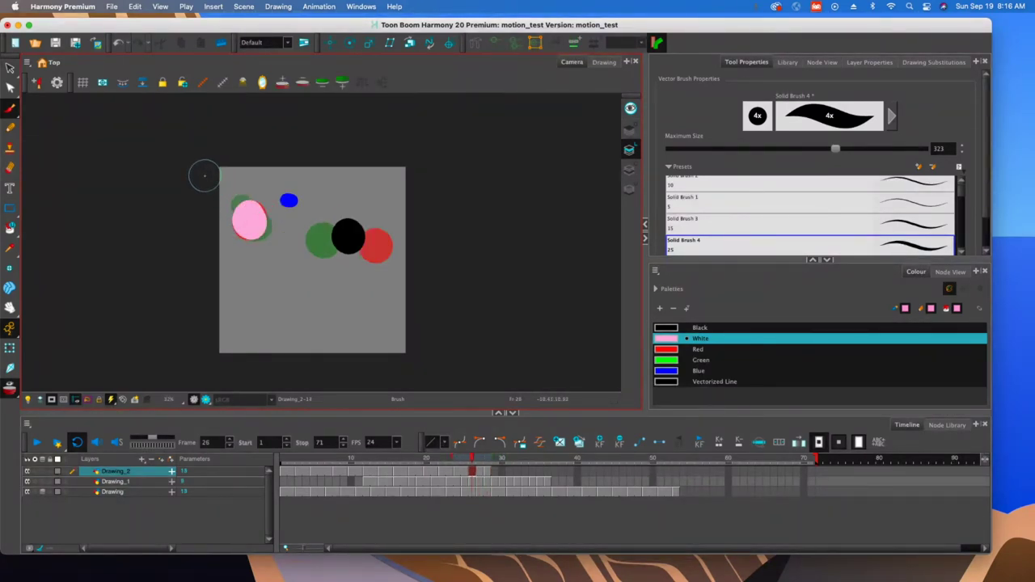
key(comma)
key(comma)
key(period)
key(period)
key(comma)
key(comma)
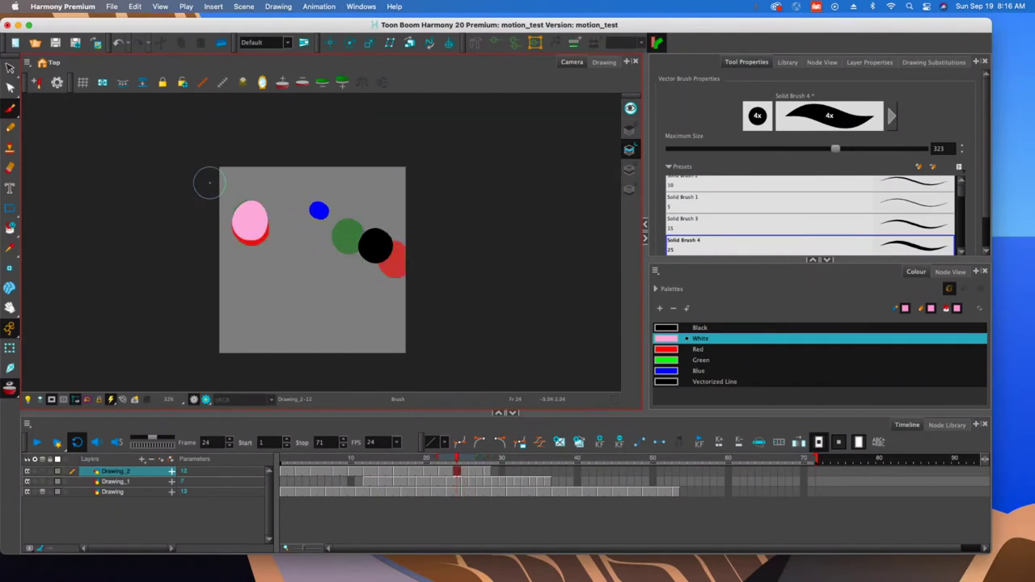
key(period)
key(comma)
key(comma)
key(period)
key(comma)
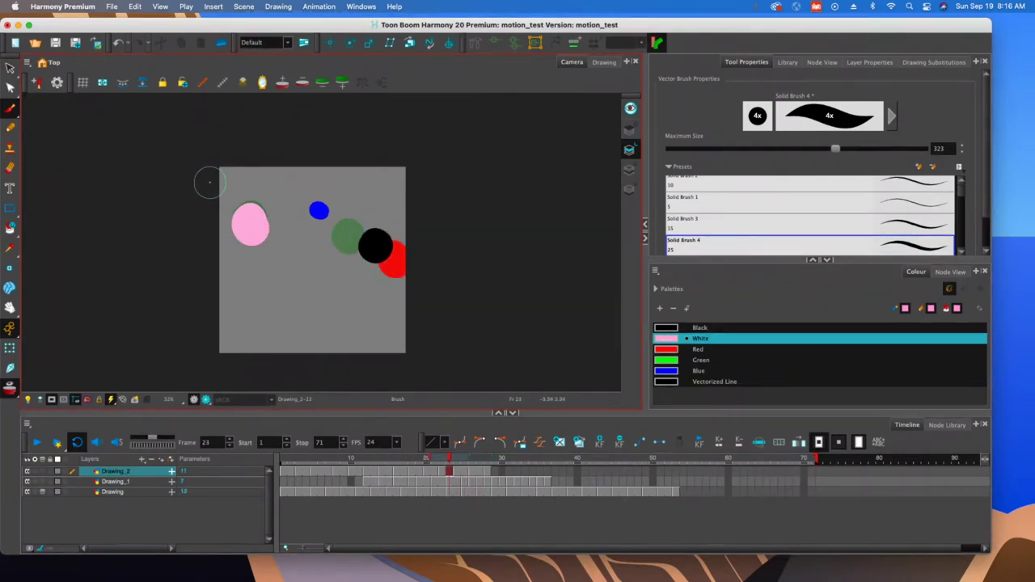
key(comma)
key(comma)
key(period)
key(period)
key(period)
key(period)
key(period)
key(period)
key(period)
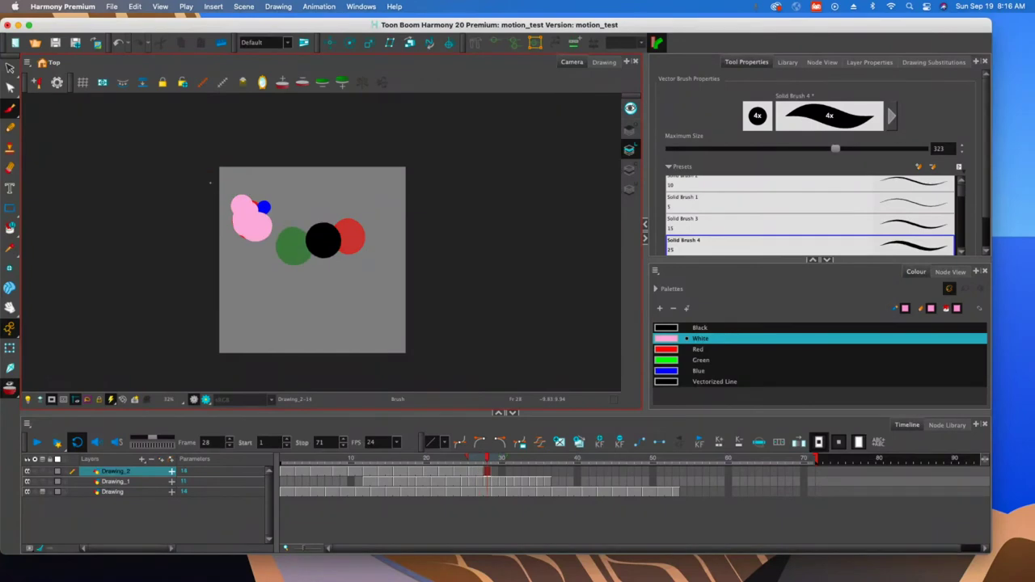
key(comma)
key(period)
key(comma)
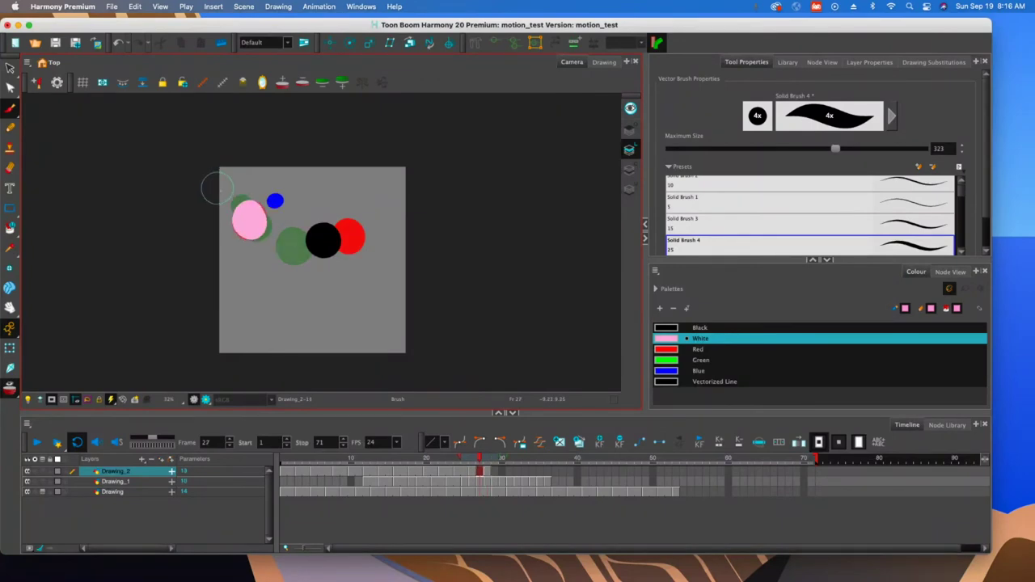
key(period)
key(comma)
key(period)
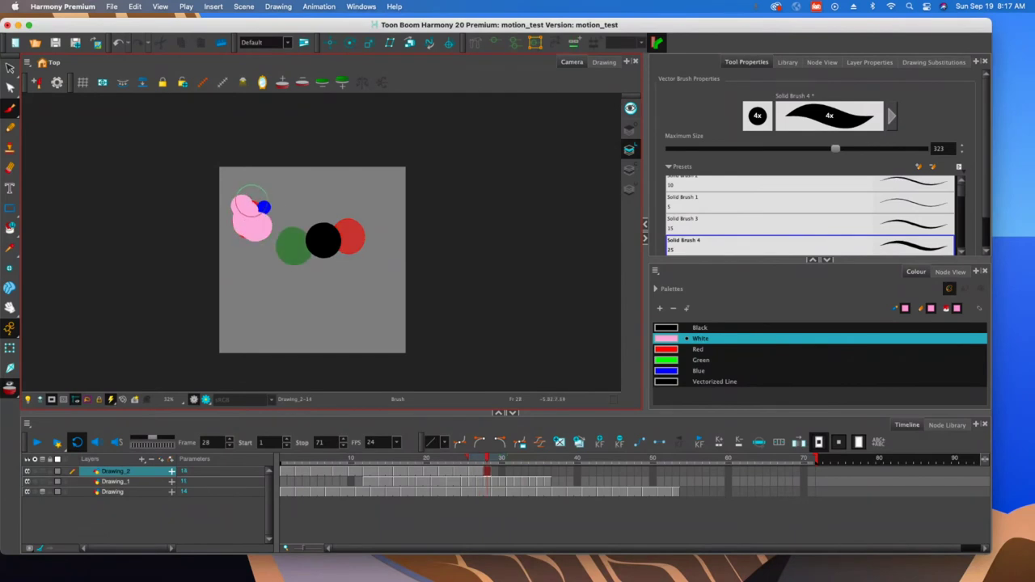
scroll(251, 211, up, 5)
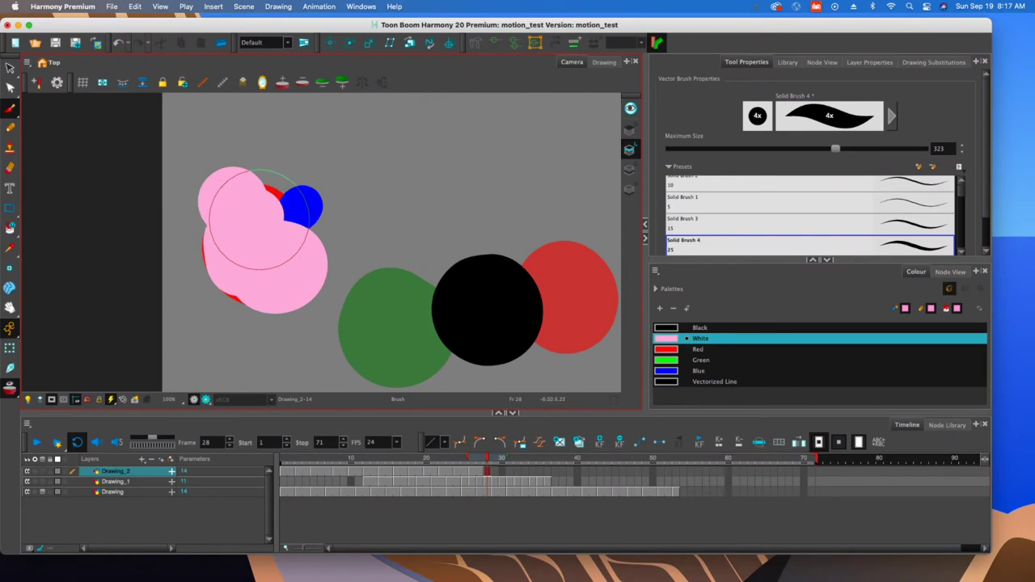
Paint pink blobs around the blue dot on frames 29 to 31, undoing one misplaced dab
key(period)
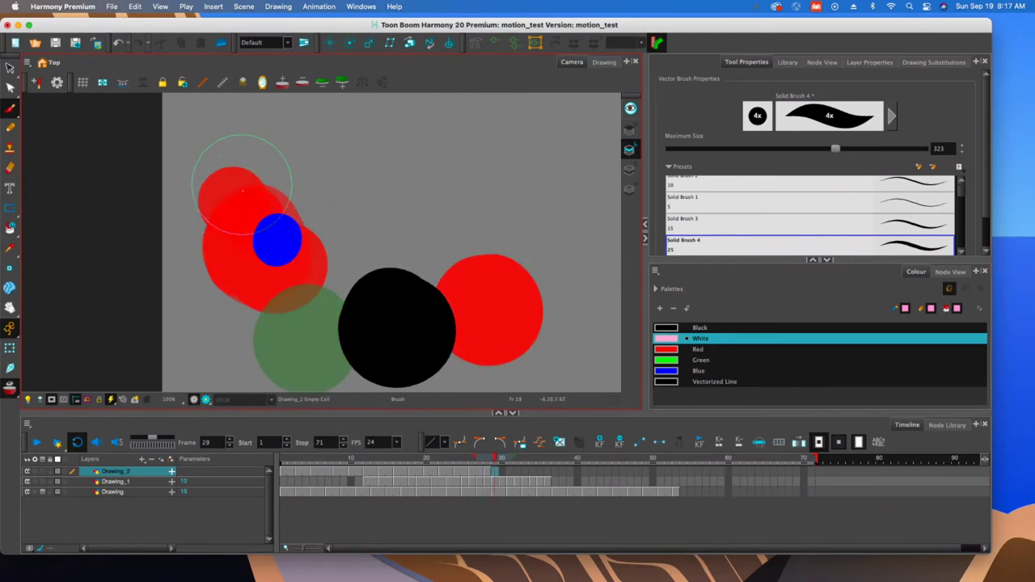
click(257, 178)
drag(254, 279, 269, 301)
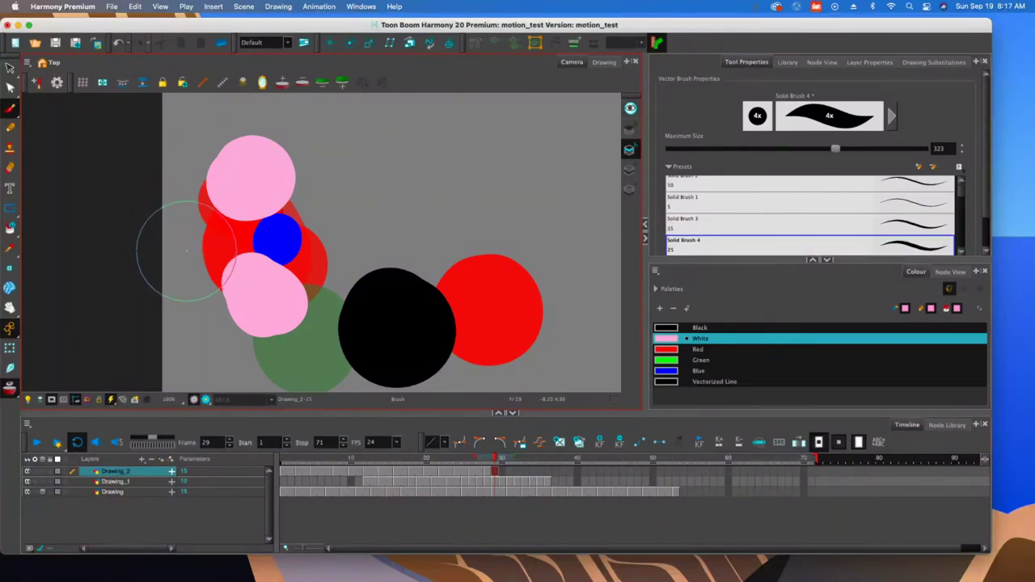
key(period)
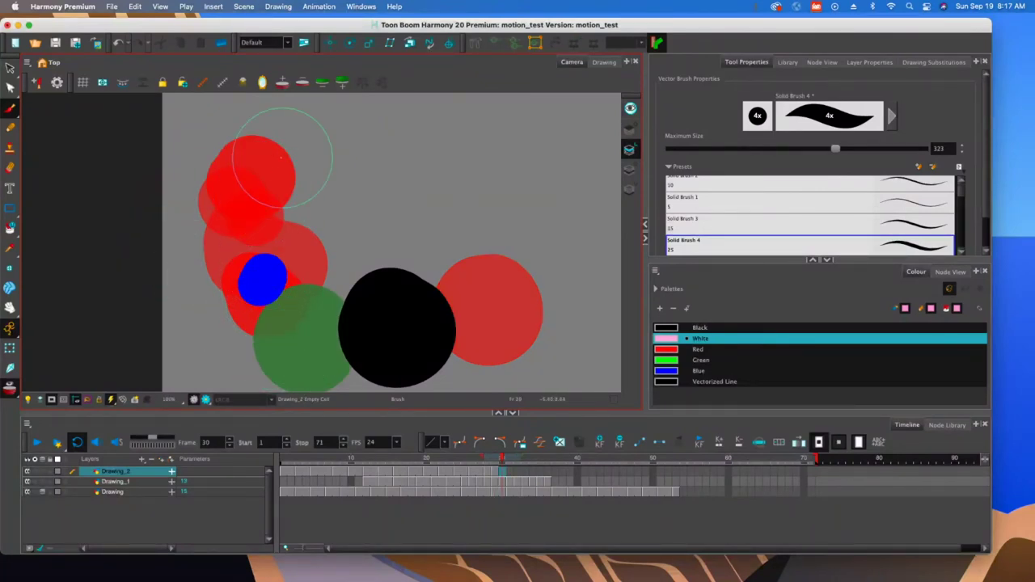
mouse_move(273, 170)
mouse_down()
mouse_move(291, 158)
mouse_move(281, 164)
mouse_up()
key(super+z)
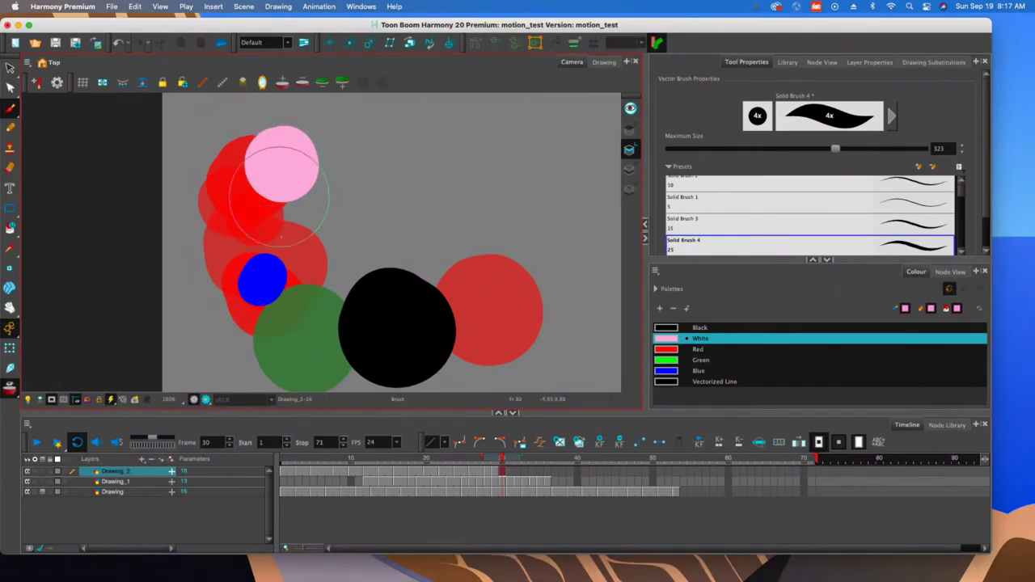
drag(284, 349, 288, 352)
key(.)
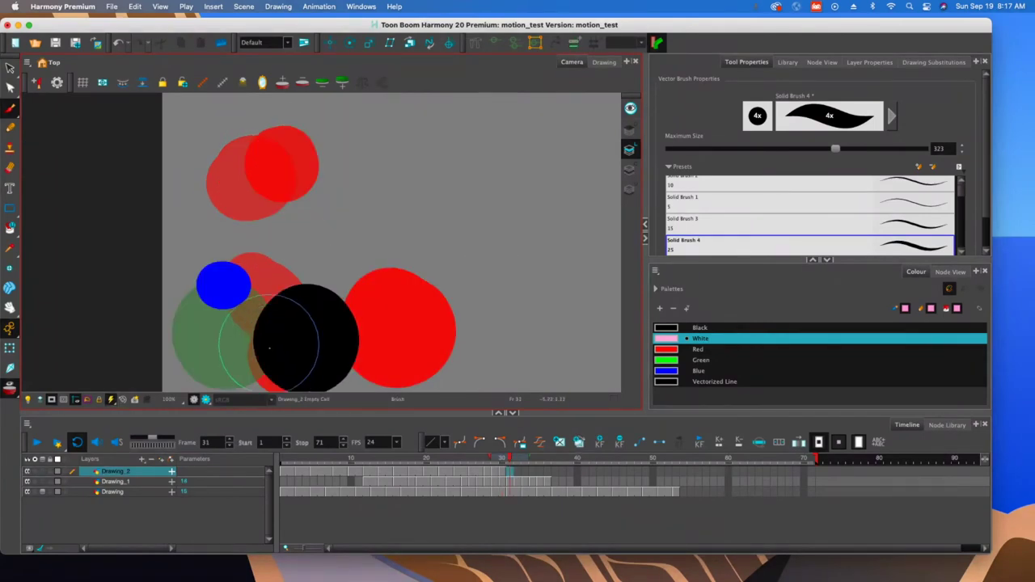
drag(268, 343, 341, 251)
mouse_move(299, 292)
mouse_down()
mouse_move(287, 335)
mouse_move(307, 267)
mouse_up()
drag(308, 213, 300, 293)
drag(349, 172, 340, 175)
Paint the pink dot frame by frame drifting up and right to the top edge
key(period)
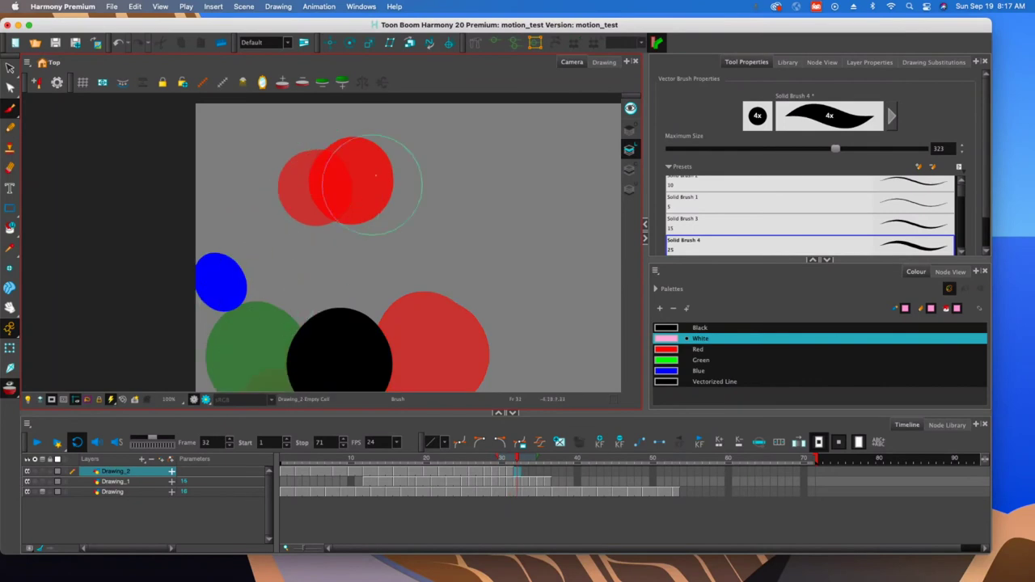
click(380, 153)
key(period)
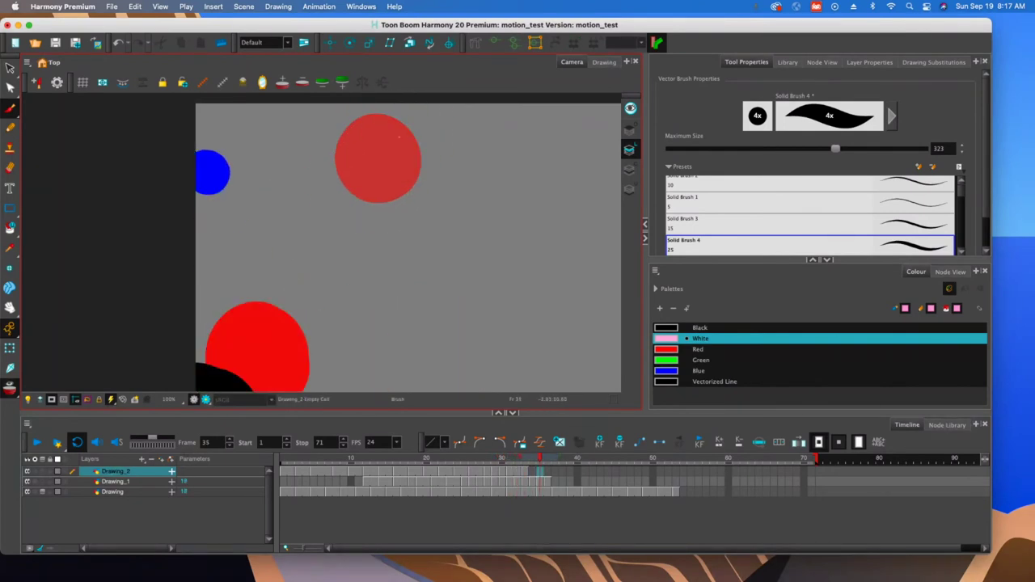
click(410, 132)
key(period)
key(period)
click(467, 132)
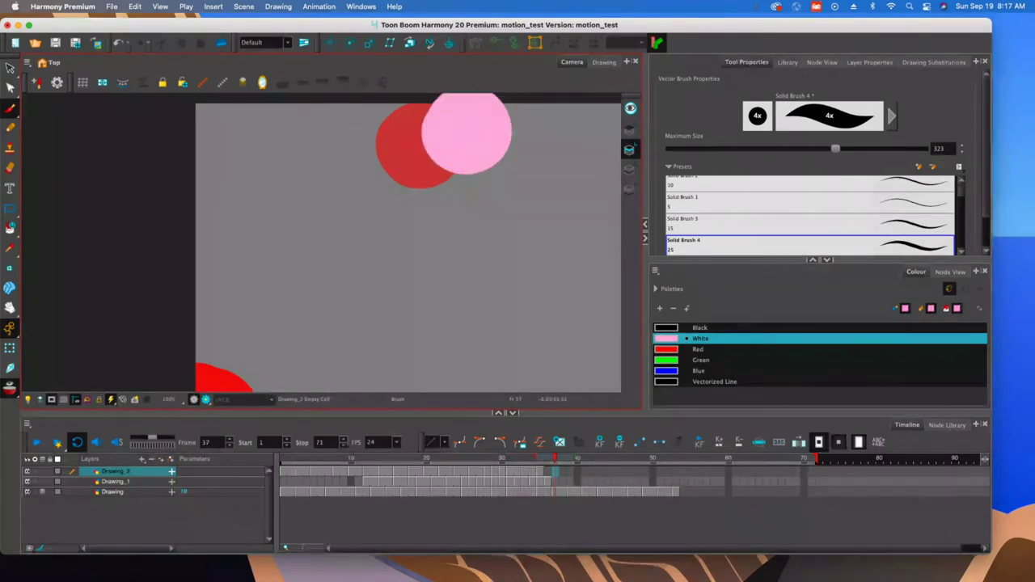
key(period)
key(period)
click(512, 111)
key(period)
click(551, 100)
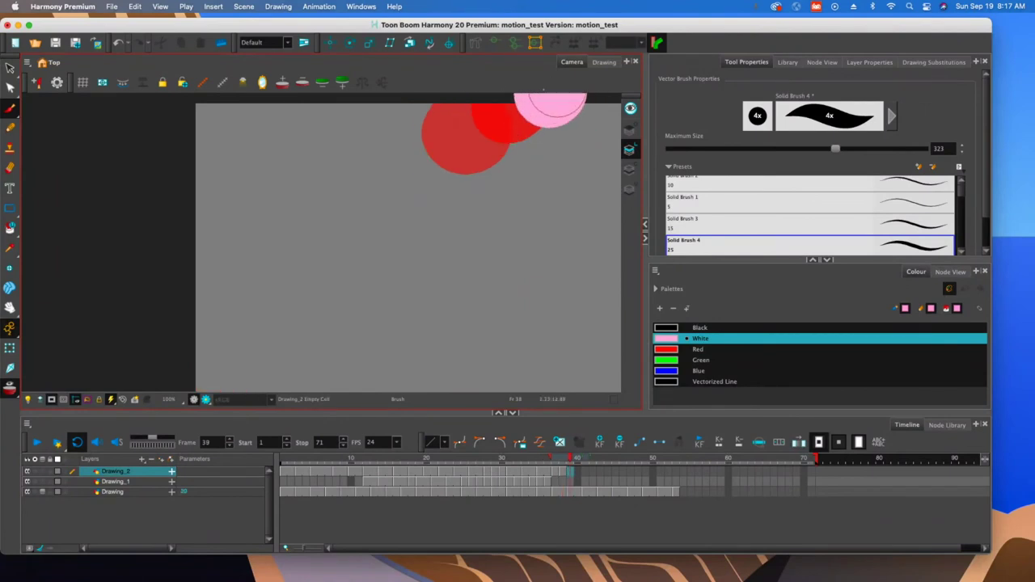
key(period)
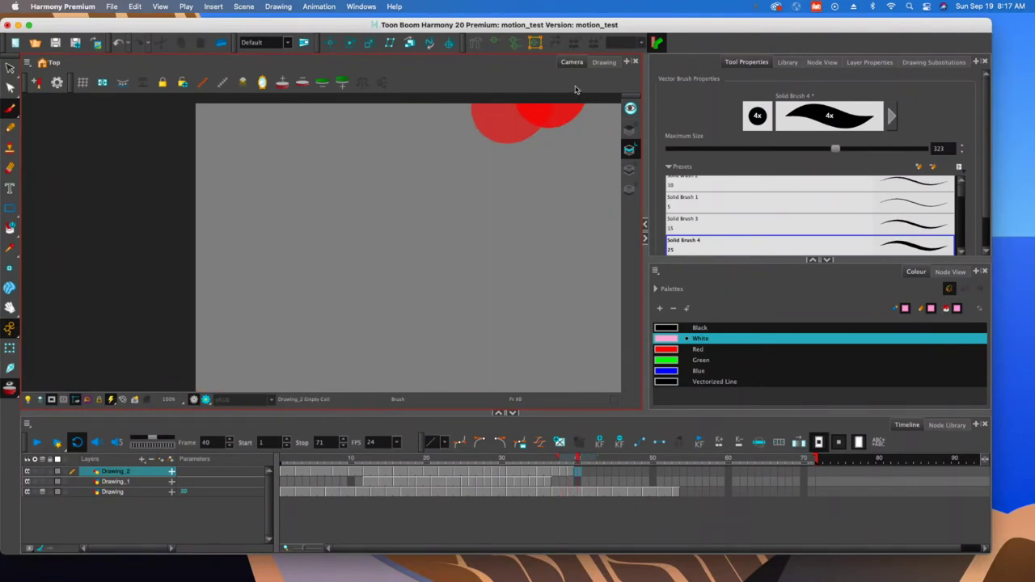
scroll(462, 270, up, 3)
click(567, 170)
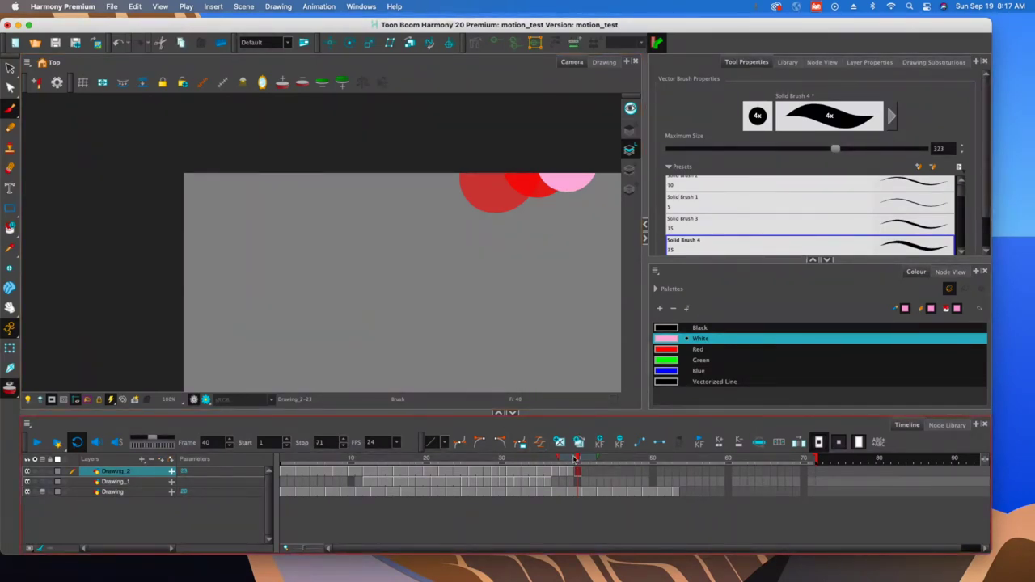
drag(577, 459, 490, 458)
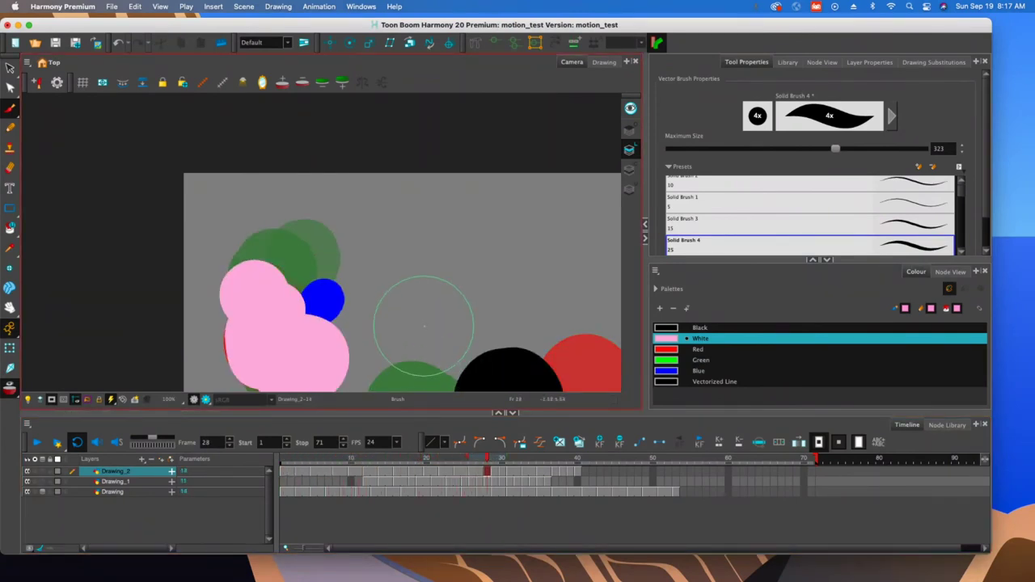
scroll(510, 275, up, 1)
scroll(495, 272, down, 3)
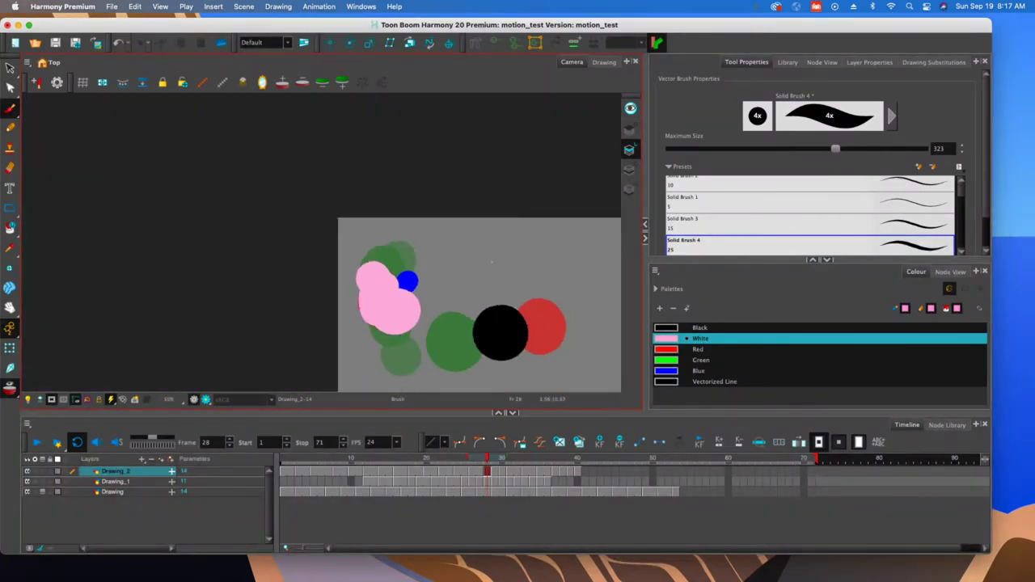
drag(496, 274, 371, 174)
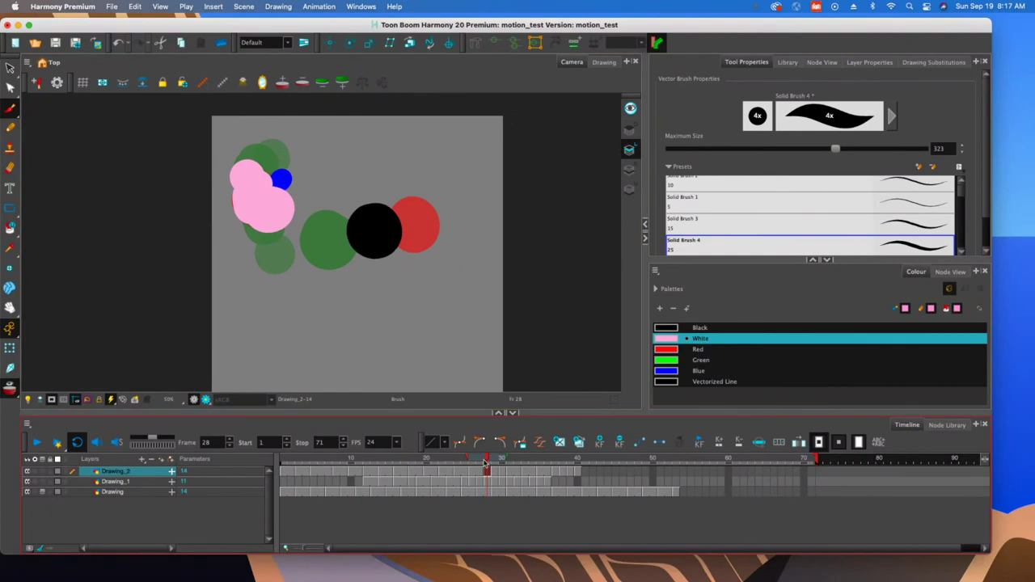
mouse_move(488, 460)
mouse_down()
mouse_move(472, 459)
mouse_move(517, 457)
mouse_up()
key(shift+comma)
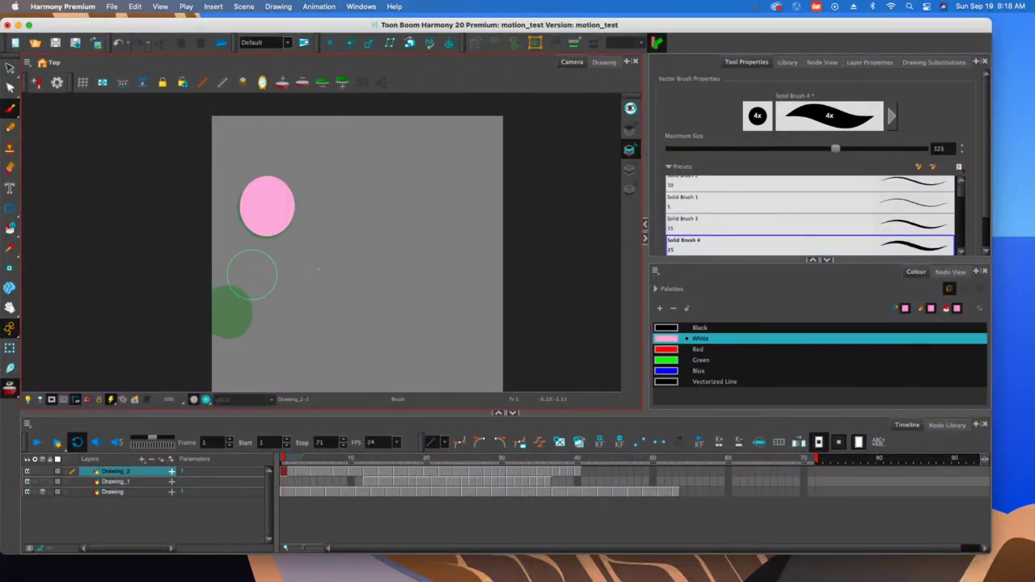
Scrub back to frame 33 and paint a pink blob over the lower-left red circle
click(569, 472)
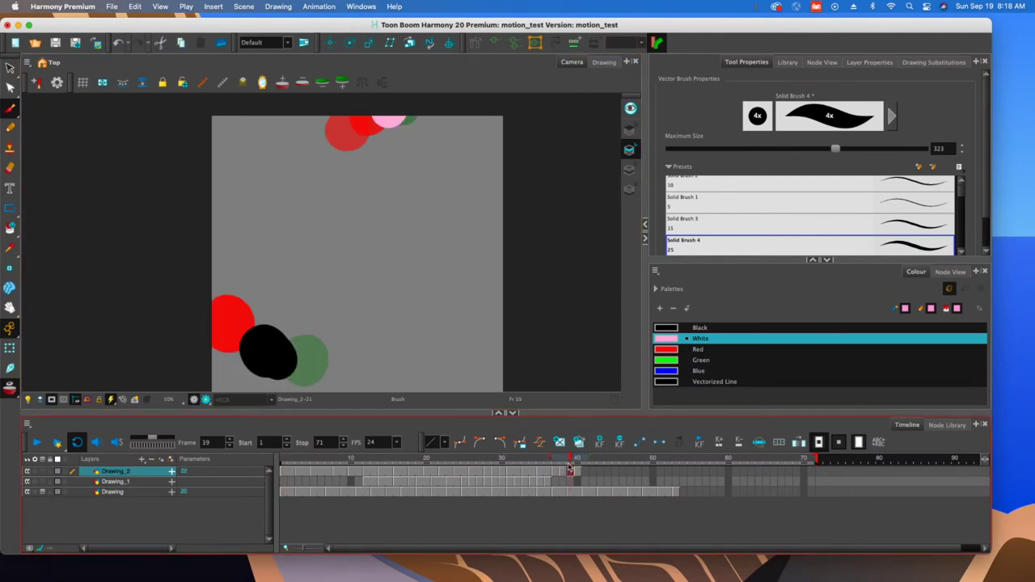
drag(566, 460, 510, 461)
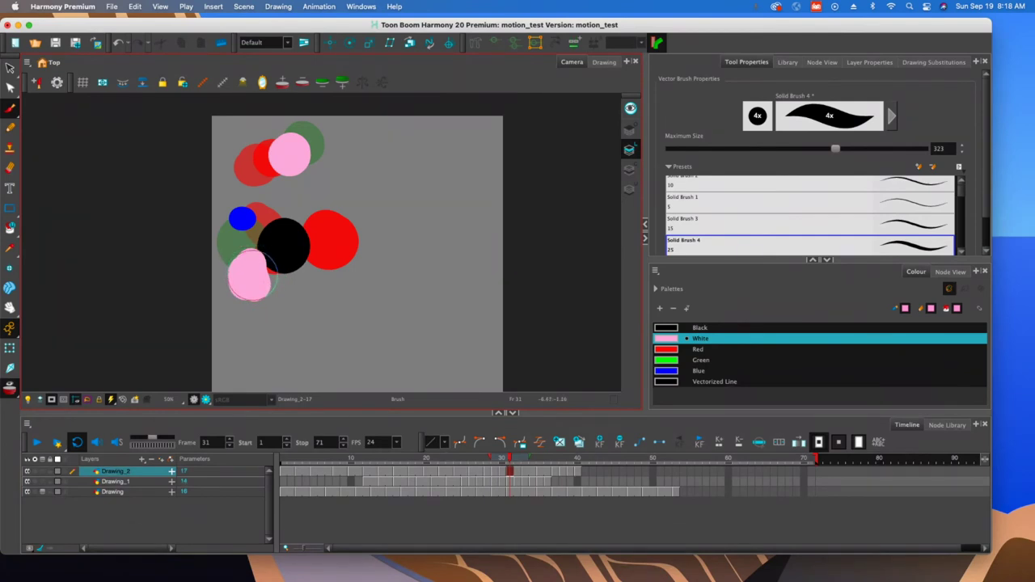
key(period)
key(period)
mouse_move(241, 291)
mouse_down()
mouse_move(259, 303)
mouse_move(243, 329)
mouse_move(245, 360)
mouse_move(268, 377)
mouse_move(254, 358)
mouse_move(241, 217)
mouse_up()
key(period)
key(period)
key(period)
key(period)
Grow the pink blob on frames 38–39, then play the animation and stop it
key(space)
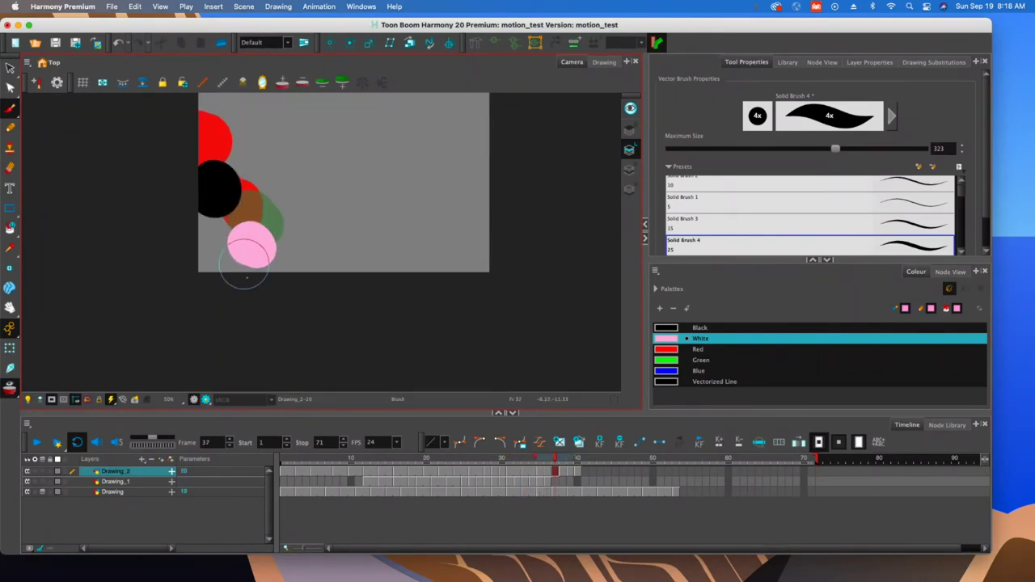
key(period)
click(249, 256)
mouse_move(248, 255)
mouse_down()
mouse_move(271, 281)
mouse_move(267, 308)
mouse_up()
key(period)
key(period)
key(period)
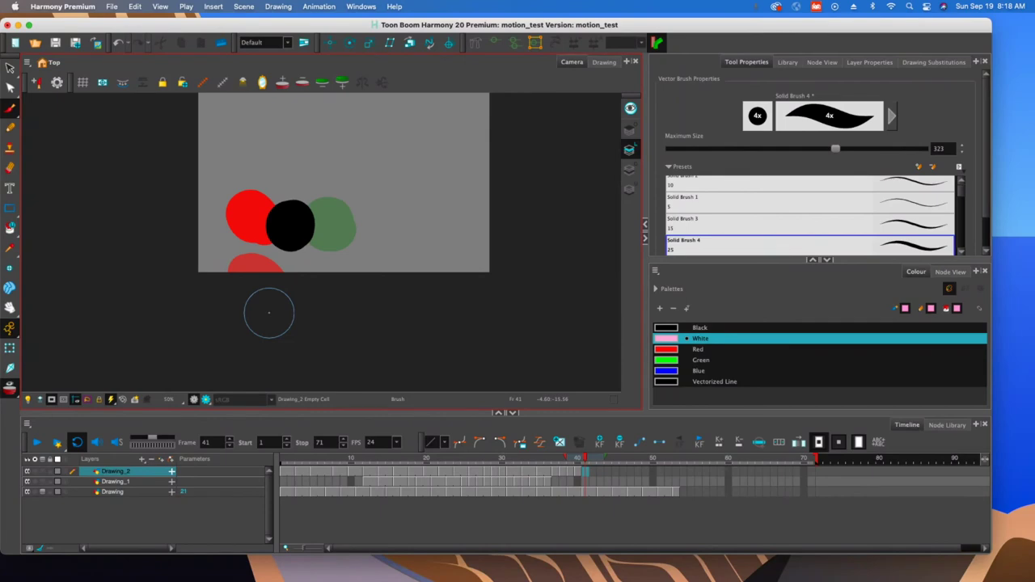
key(Return)
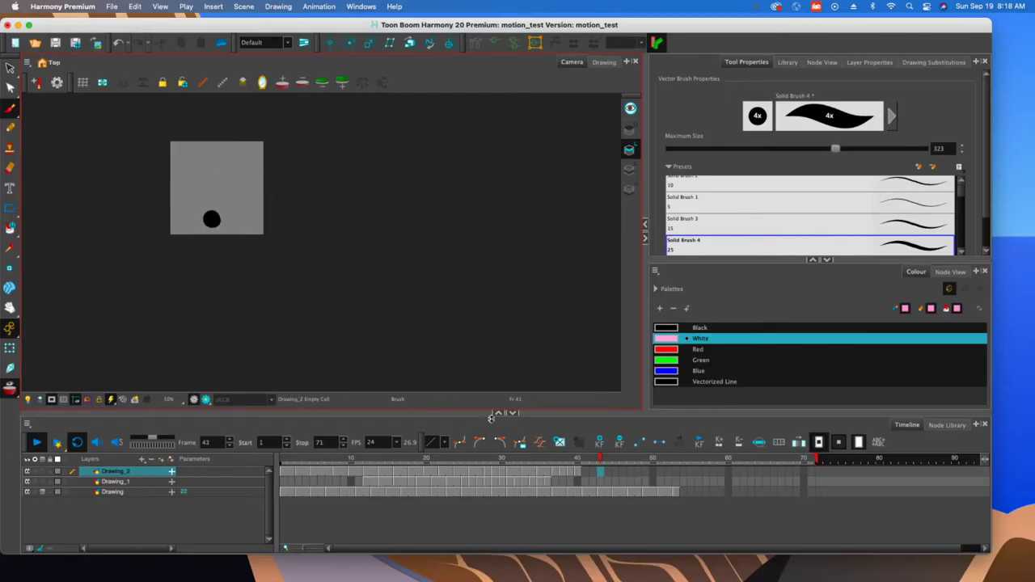
click(186, 415)
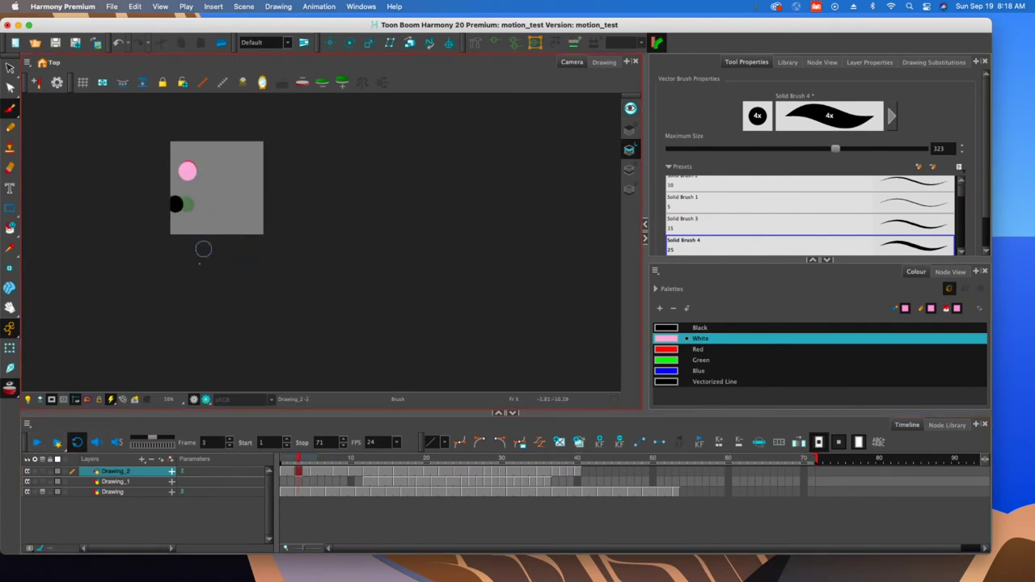
Add a Colour-Card layer and move it beneath all three drawing layers
click(143, 459)
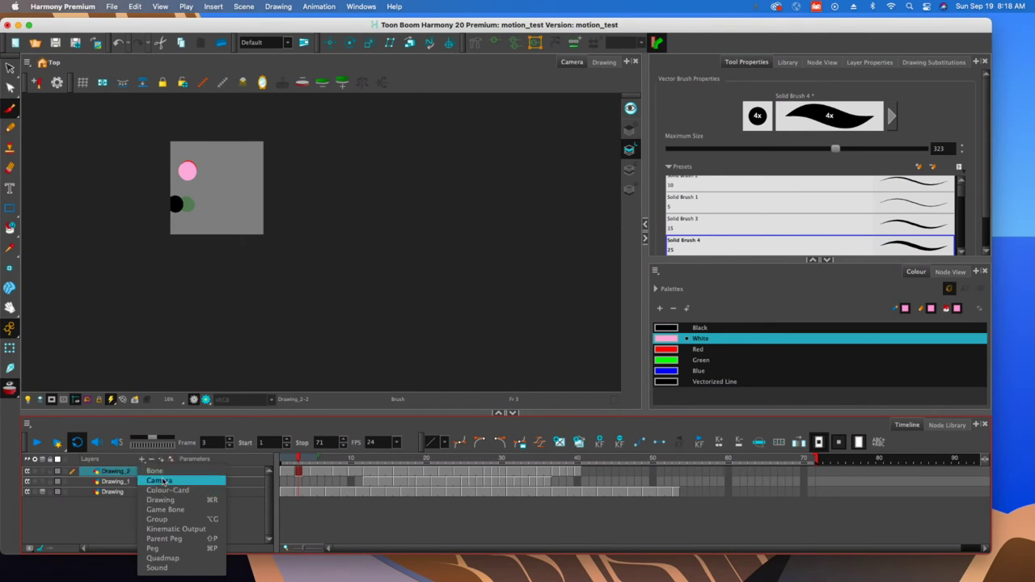
click(167, 490)
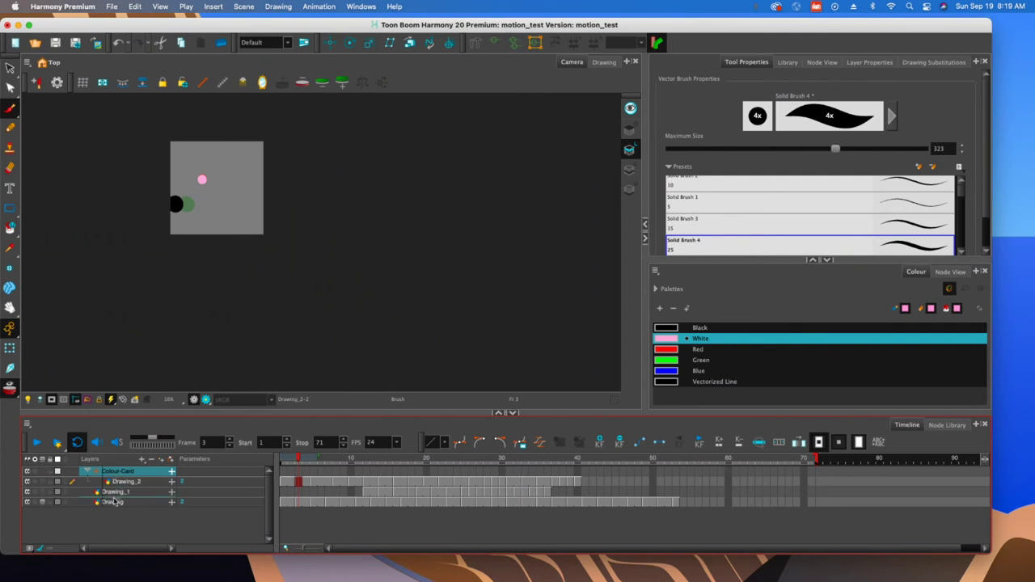
drag(117, 471, 114, 512)
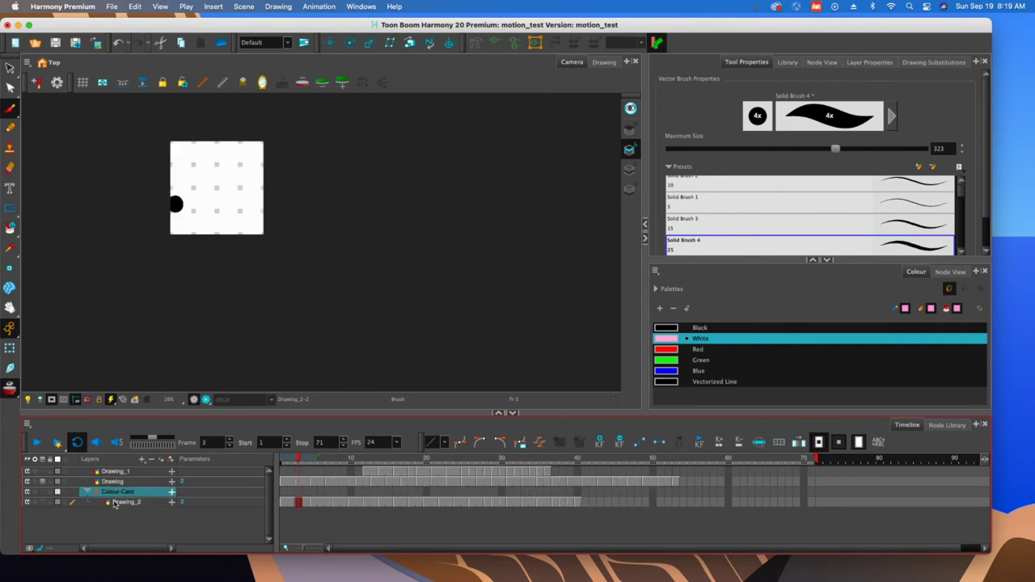
click(124, 499)
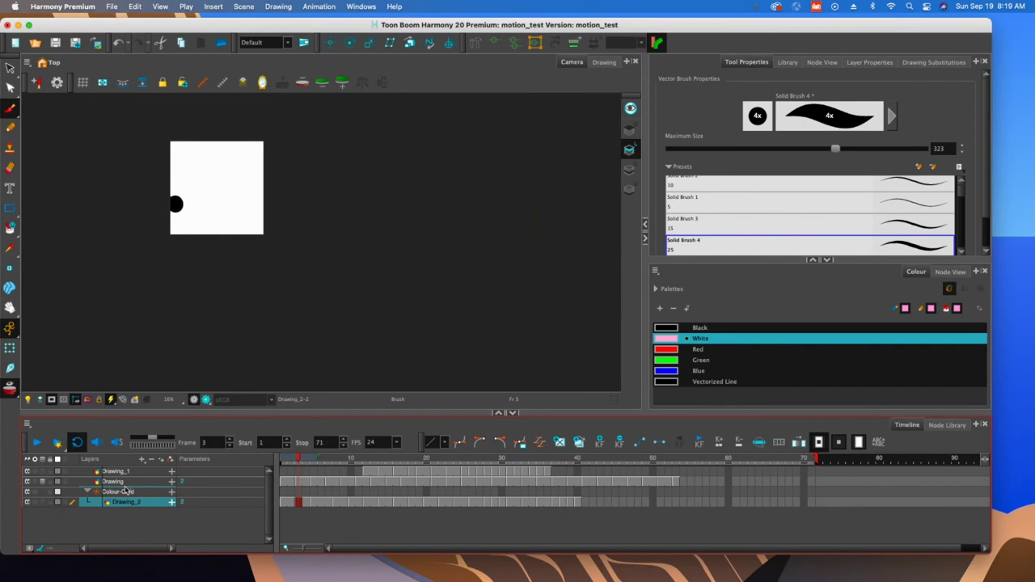
drag(125, 489, 126, 491)
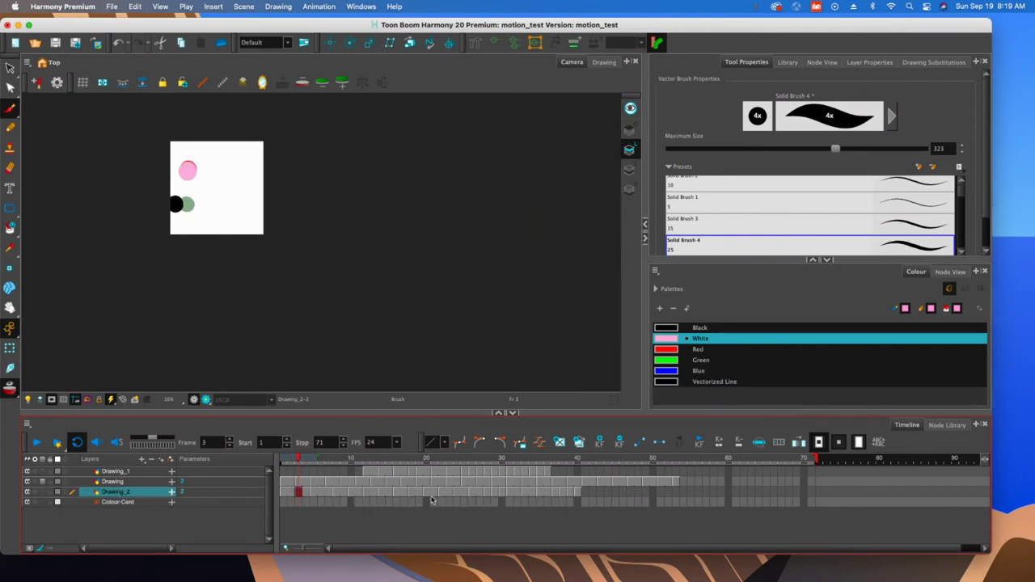
double_click(126, 504)
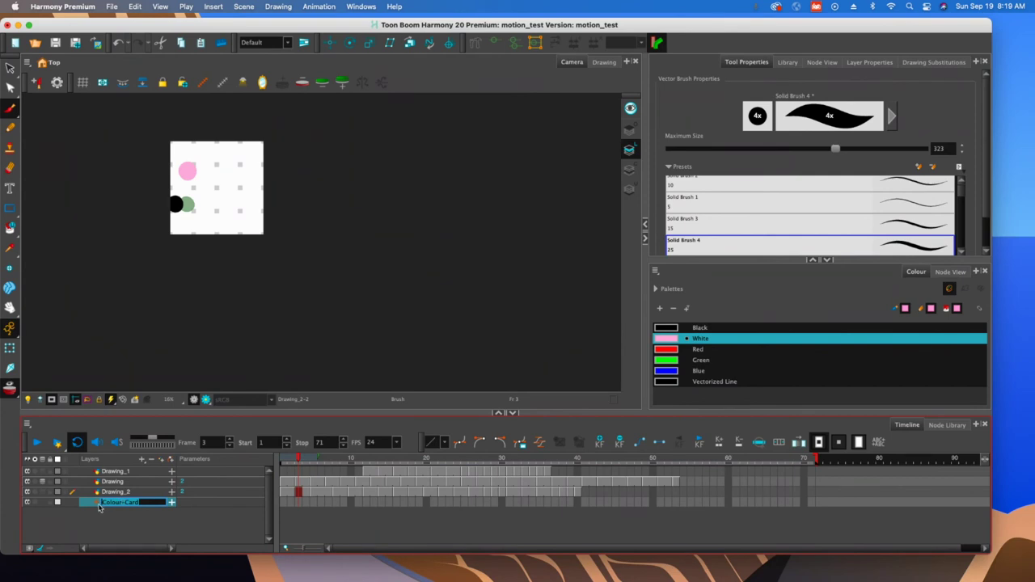
key(Return)
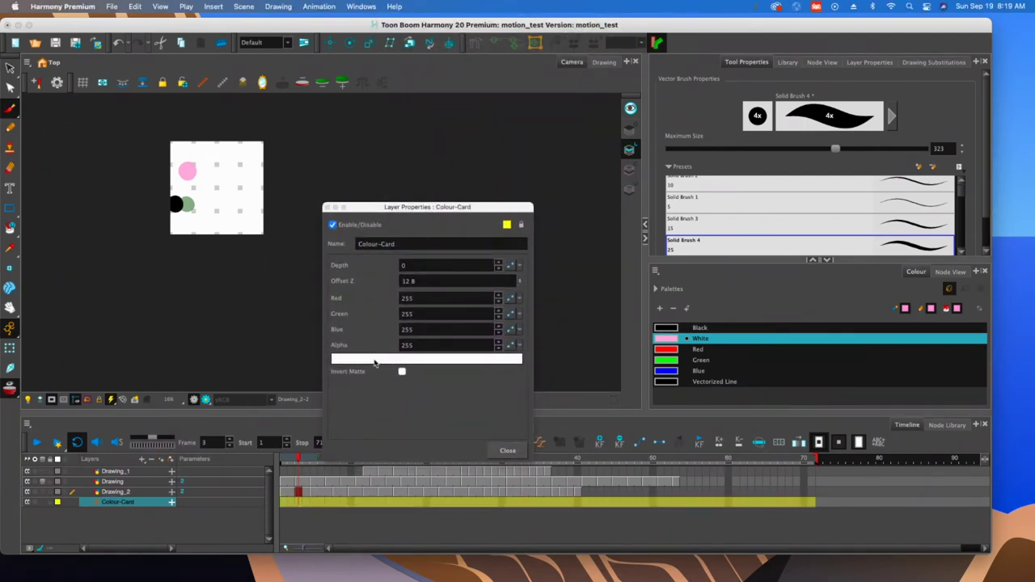
Set the Colour-Card colour to yellow (R 255, G 240, B 81) and close Layer Properties
click(402, 360)
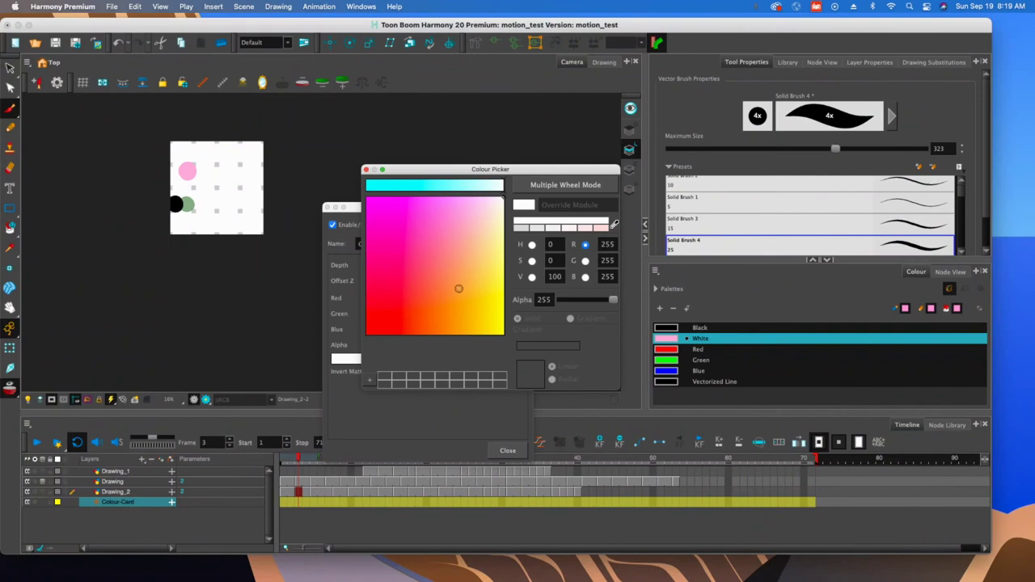
mouse_move(458, 289)
mouse_down()
mouse_move(492, 275)
mouse_move(480, 290)
mouse_up()
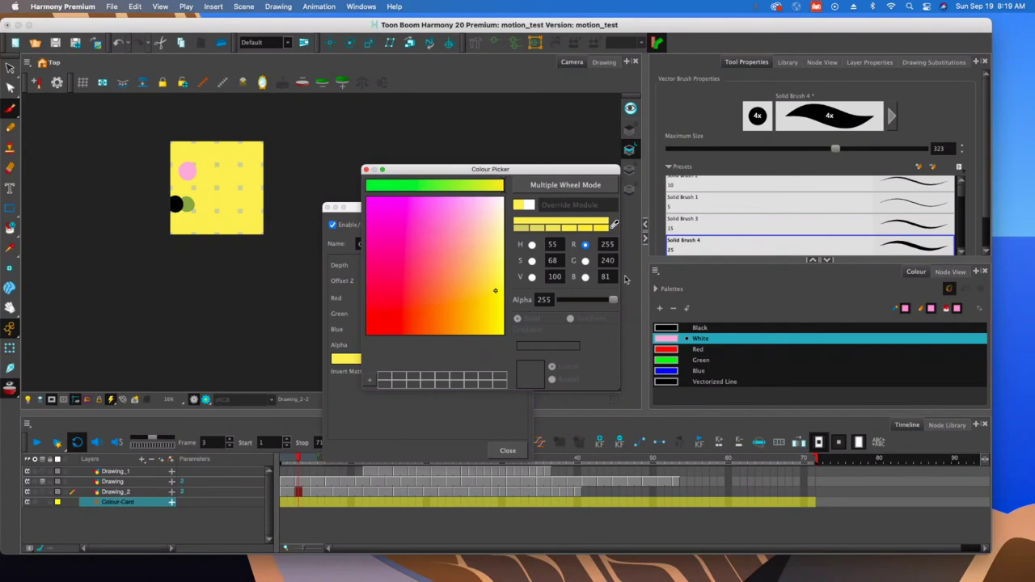
click(366, 170)
scroll(365, 167, up, 2)
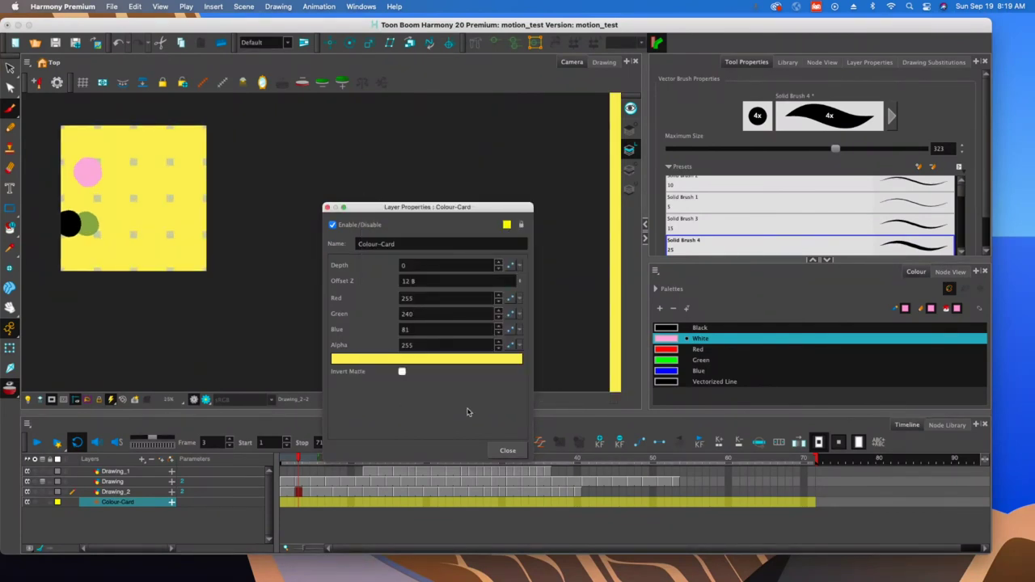
click(507, 450)
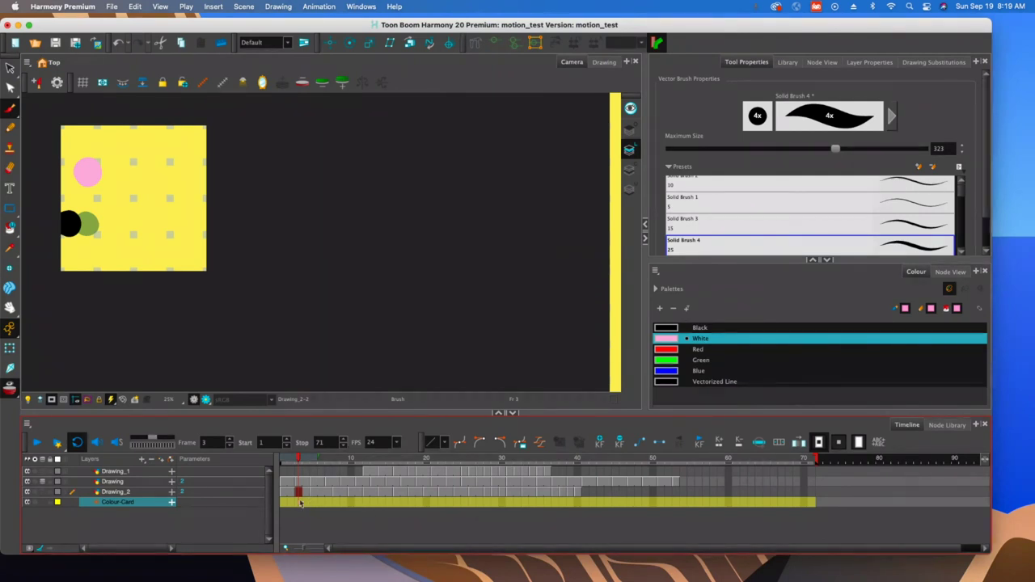
Recentre the stage and play the looping animation from frame 3 over the yellow card
click(299, 502)
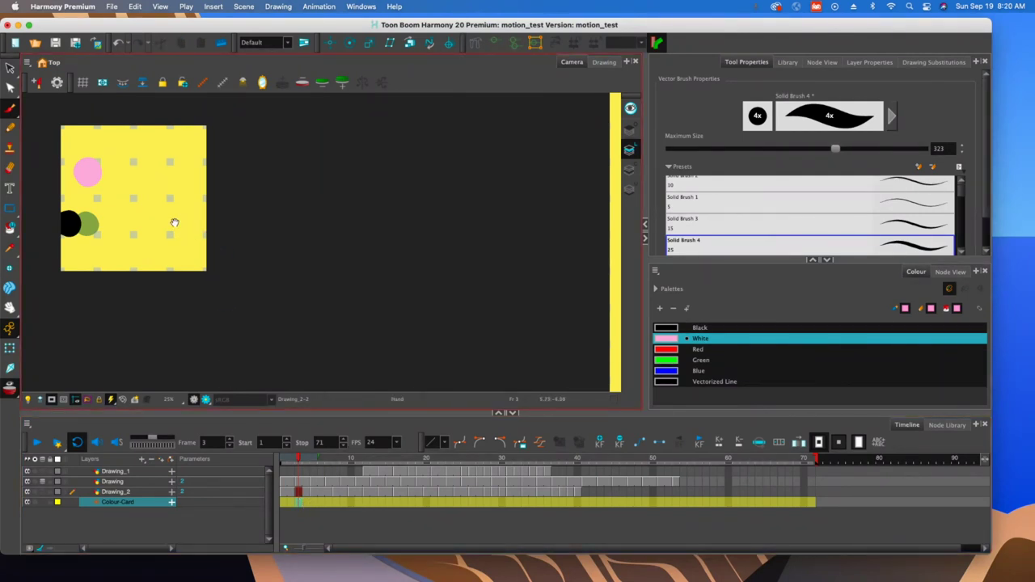
mouse_move(174, 223)
mouse_down()
mouse_move(319, 297)
mouse_move(331, 280)
mouse_up()
click(37, 442)
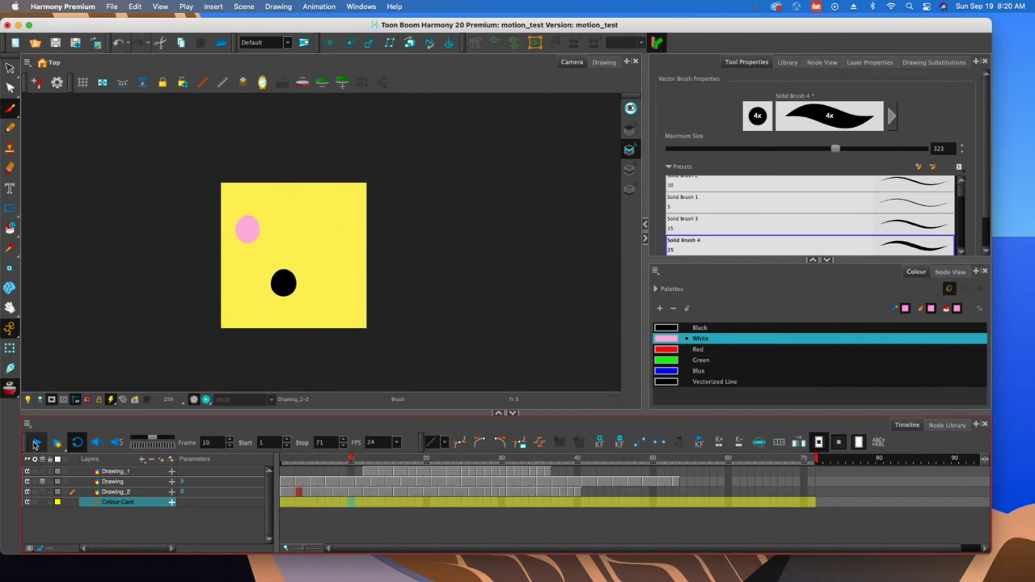